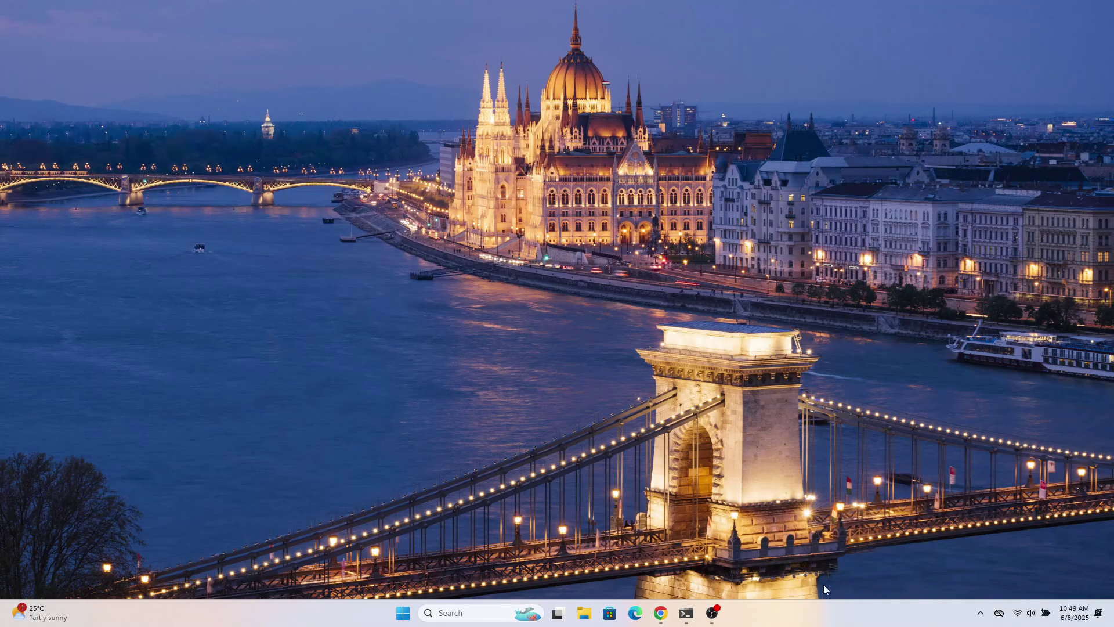
- Switch to the AI Generated Realistic Portraits page in Chrome and generate a portrait from the prompt "beautiful lady in beach"
mouse_move(661, 612)
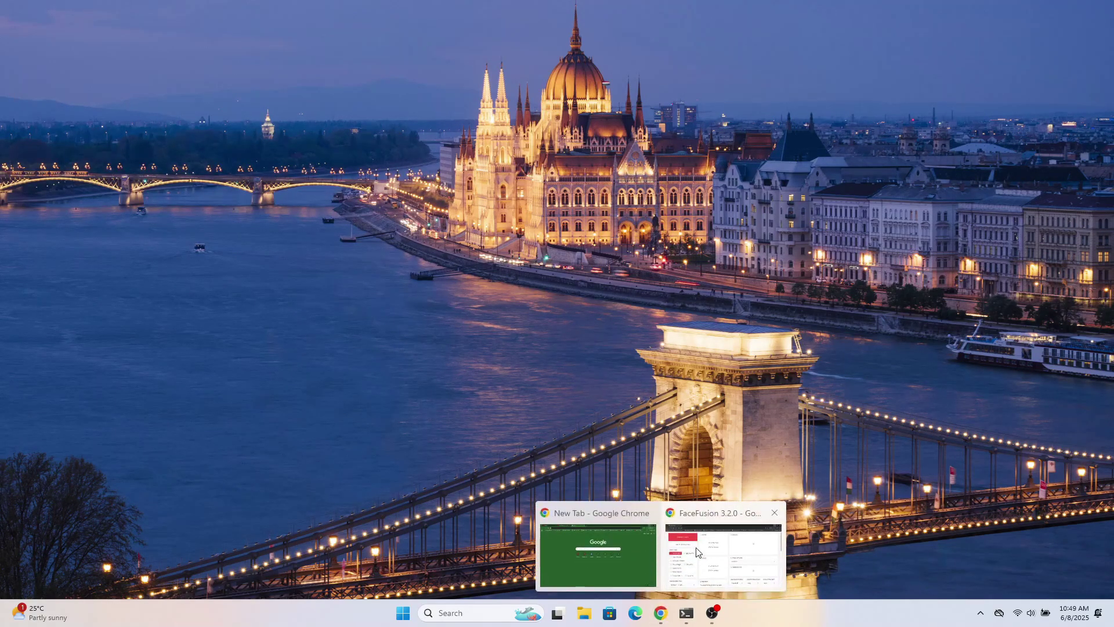
left_click(698, 552)
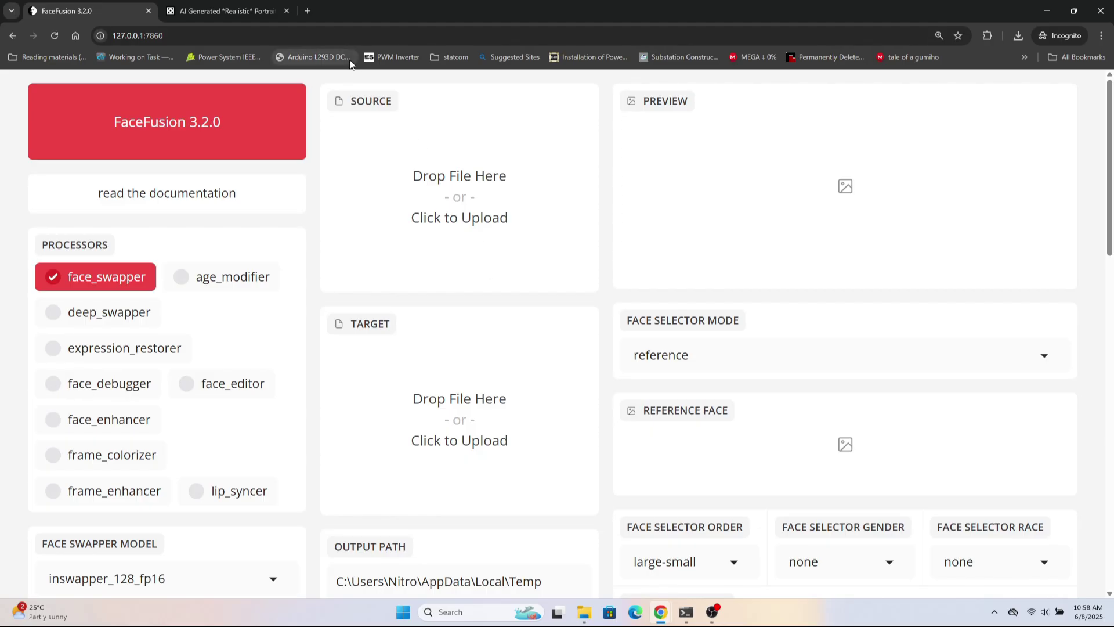
left_click(244, 5)
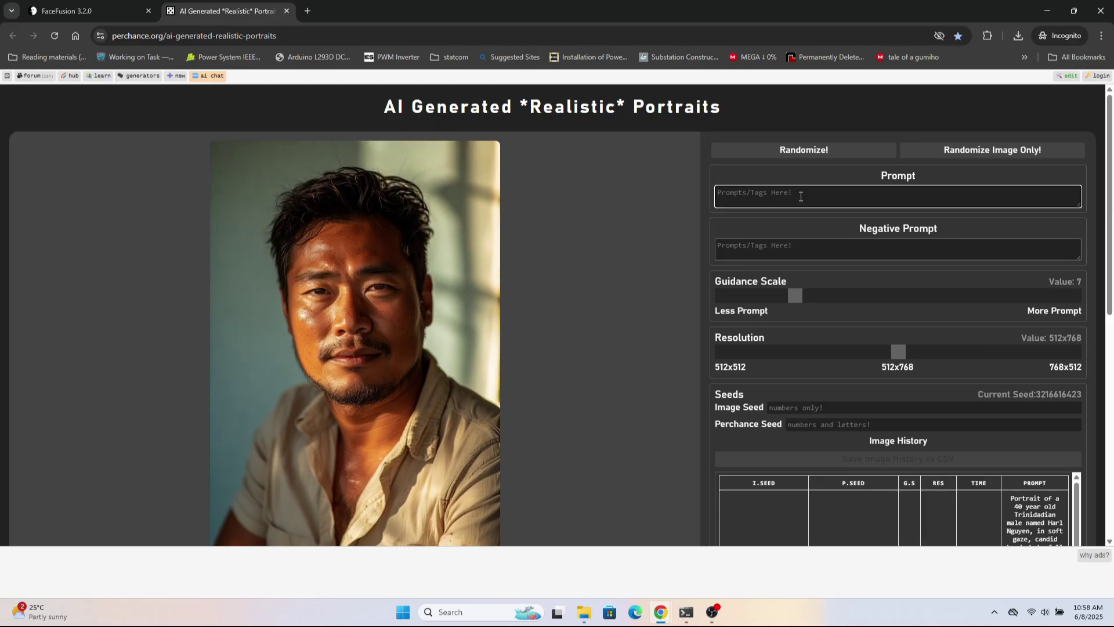
type("beautiful")
type("lady in beach")
left_click(832, 158)
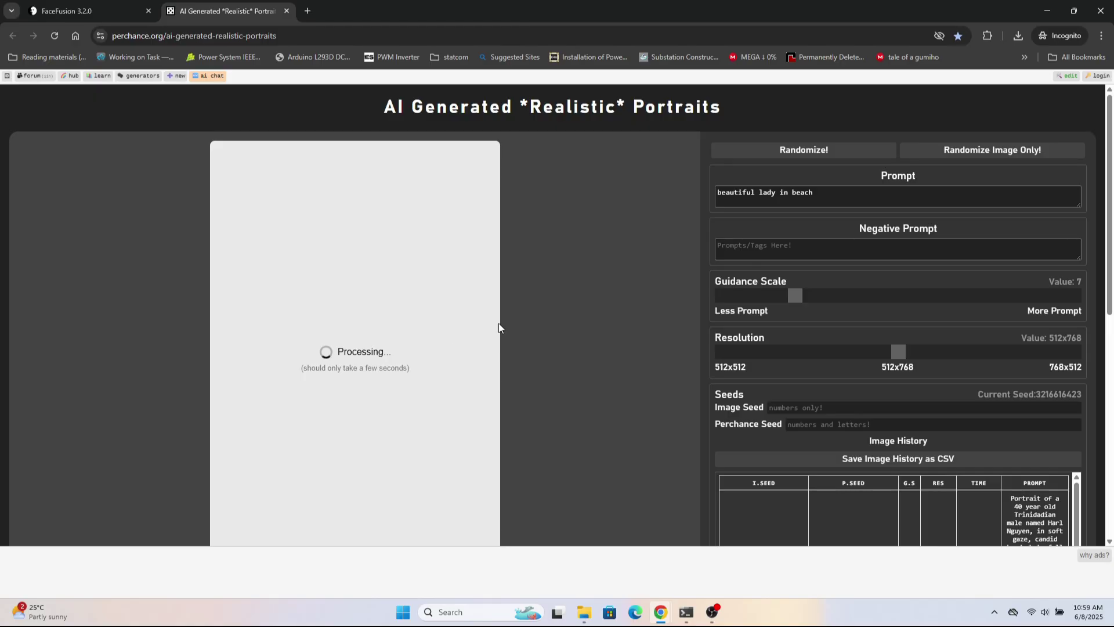
- Browse the public gallery of generated portraits below the generator
scroll(485, 327, "down", 8)
scroll(520, 318, "down", 5)
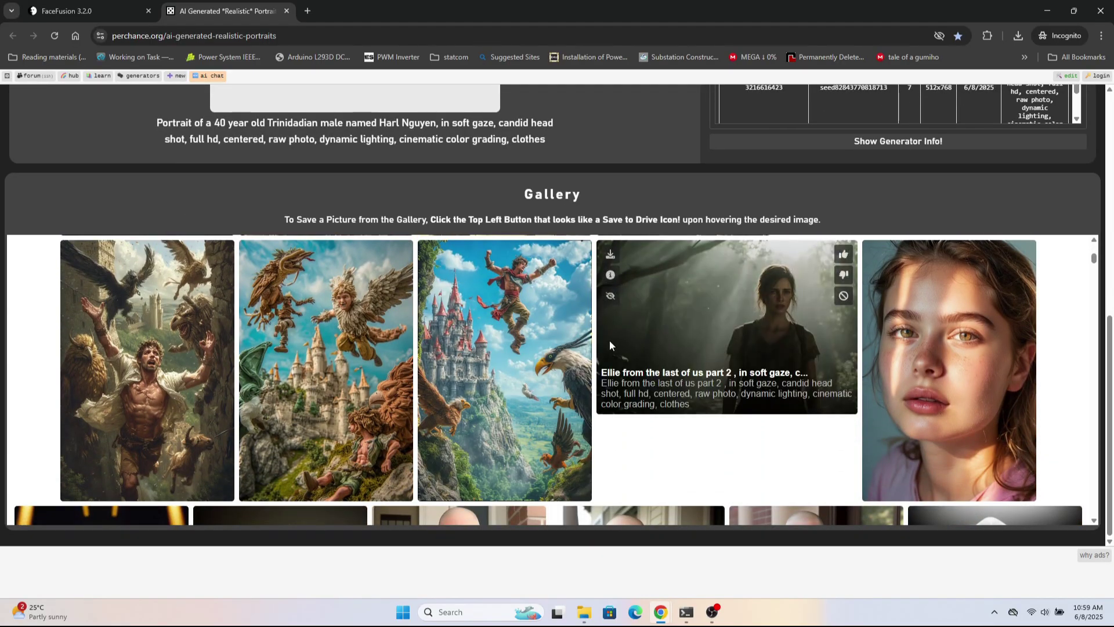
scroll(512, 340, "up", 5)
scroll(511, 340, "up", 1)
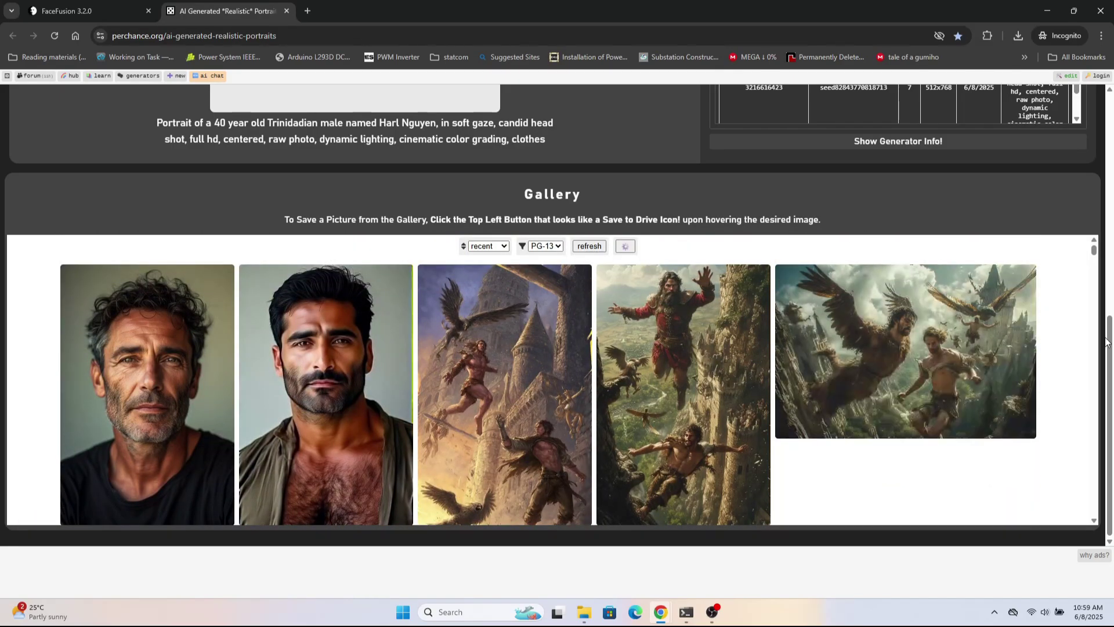
mouse_move(691, 358)
scroll(691, 359, "down", 8)
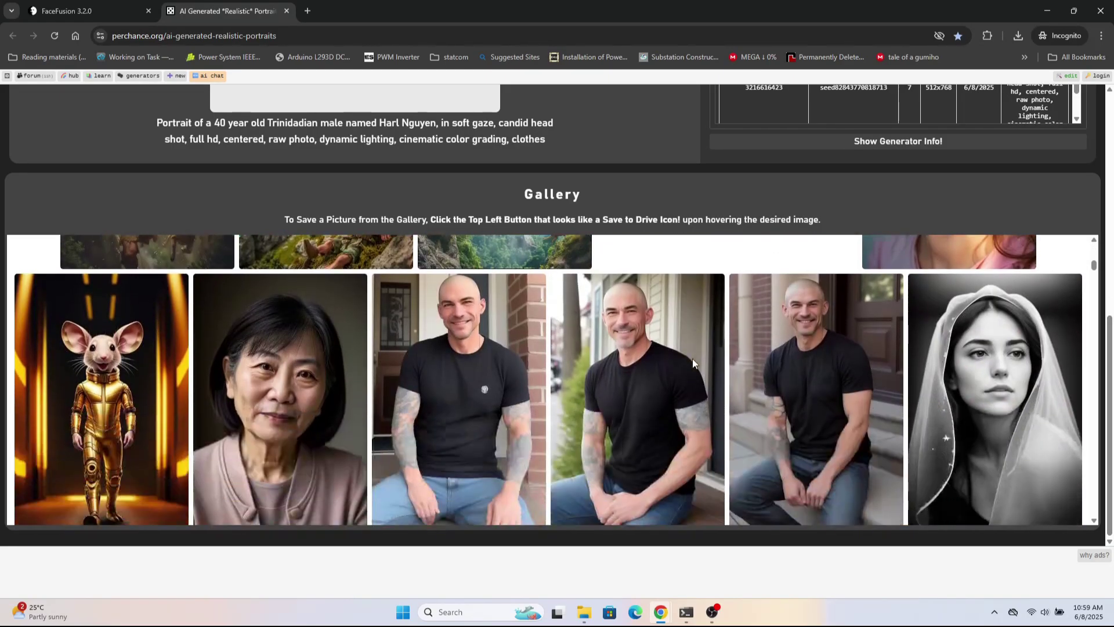
mouse_move(301, 387)
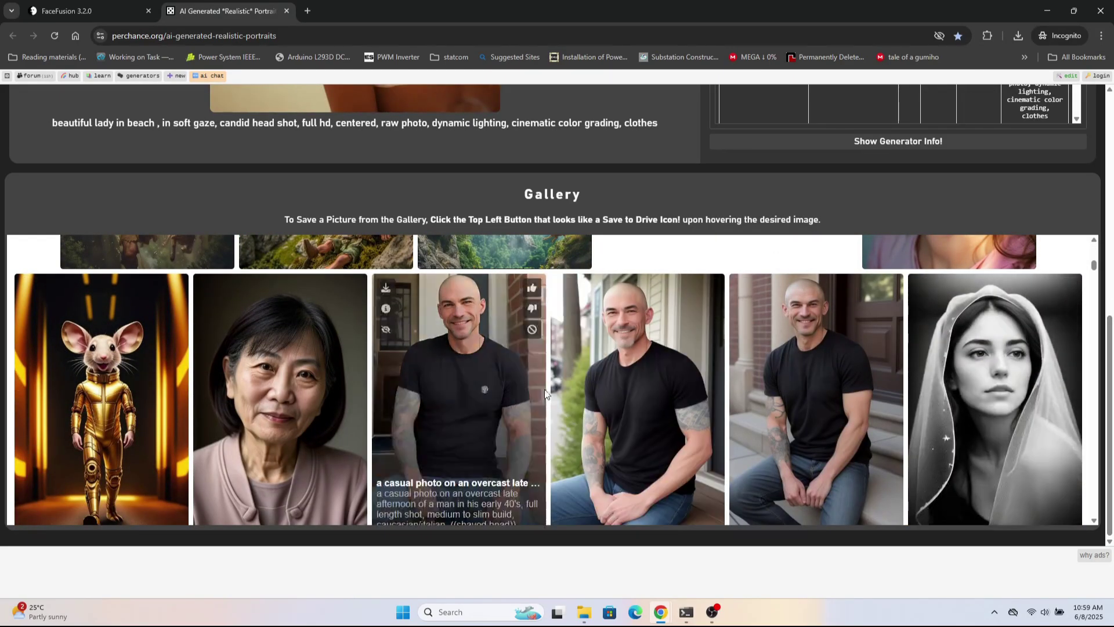
scroll(548, 388, "down", 5)
scroll(758, 373, "down", 5)
scroll(962, 353, "up", 5)
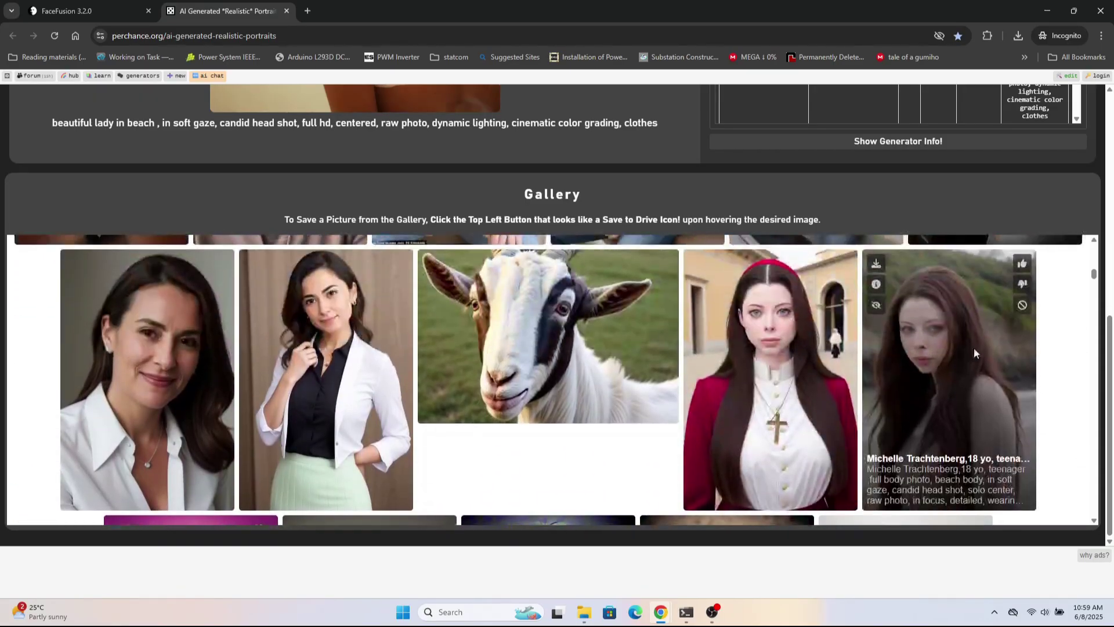
scroll(1045, 348, "up", 5)
- Examine the generated beach portrait and the full prompt and negative prompt behind it
scroll(1111, 174, "up", 6)
scroll(1111, 174, "up", 1)
scroll(587, 231, "down", 2)
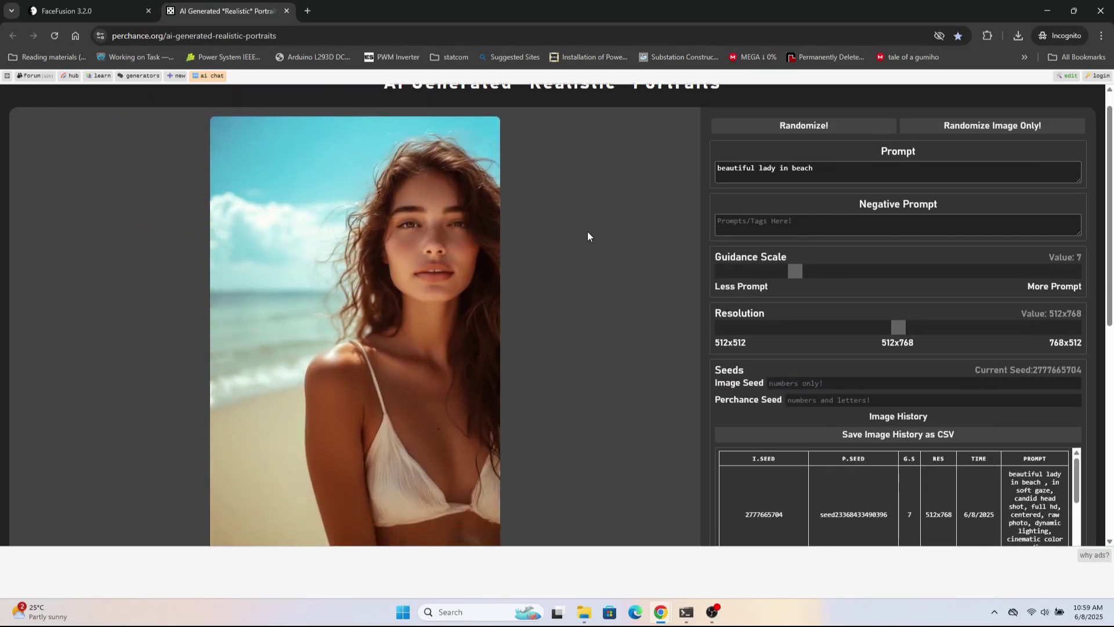
scroll(639, 325, "up", 1)
scroll(639, 324, "up", 2)
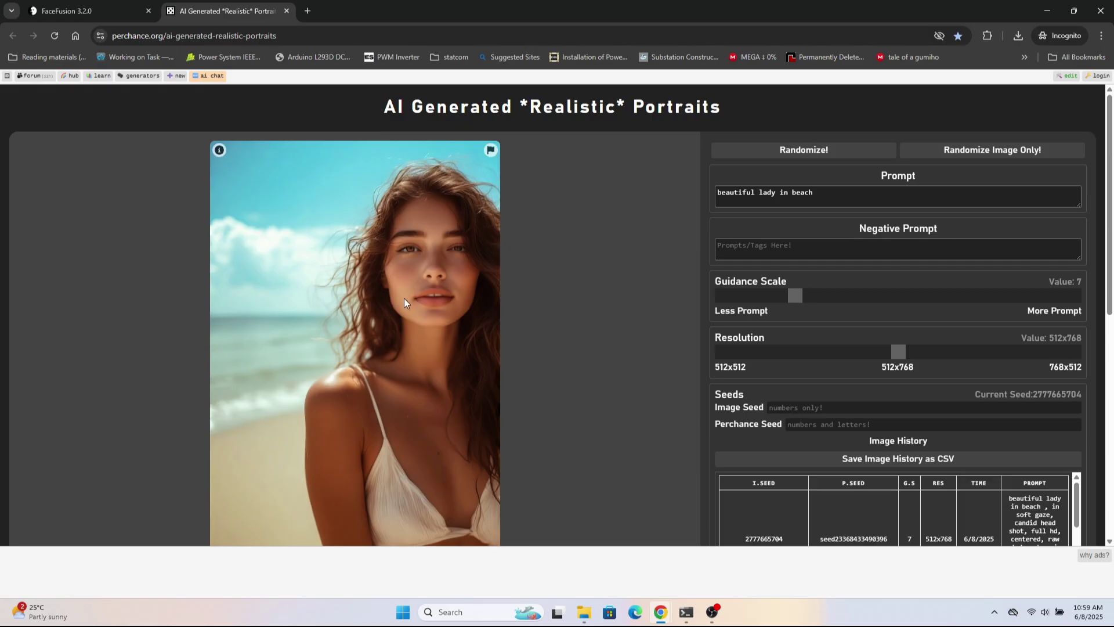
scroll(565, 315, "down", 5)
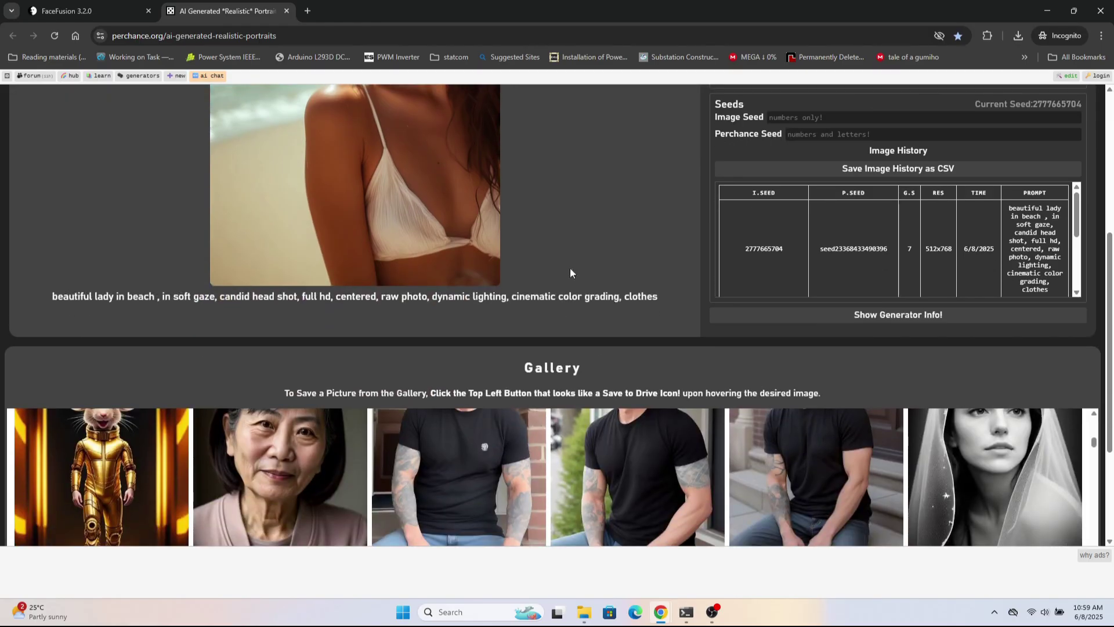
scroll(557, 250, "up", 5)
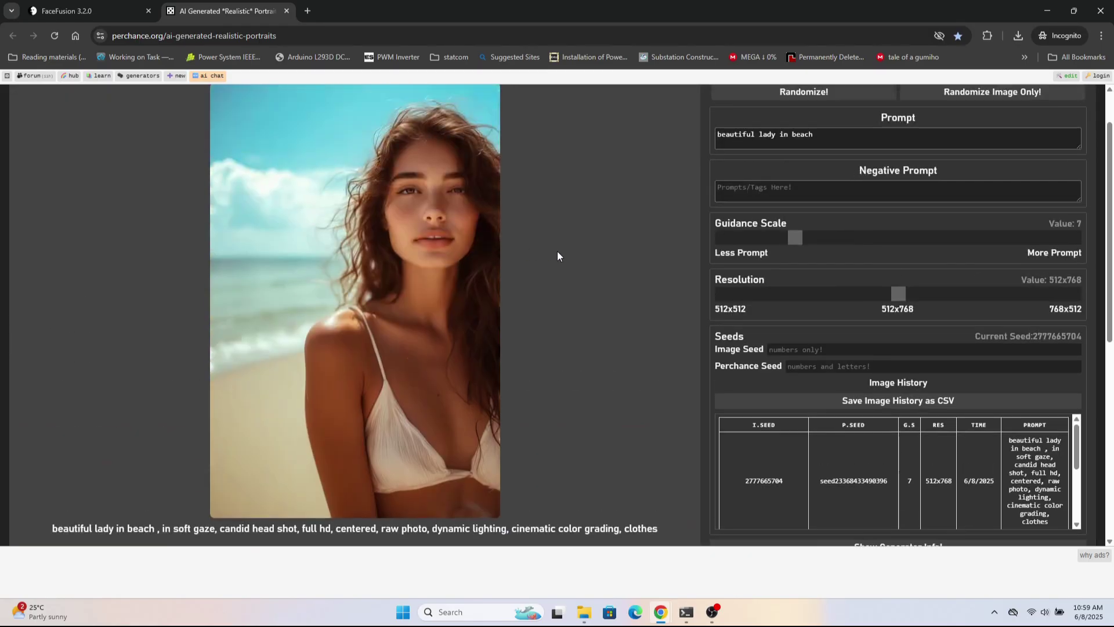
left_click(219, 150)
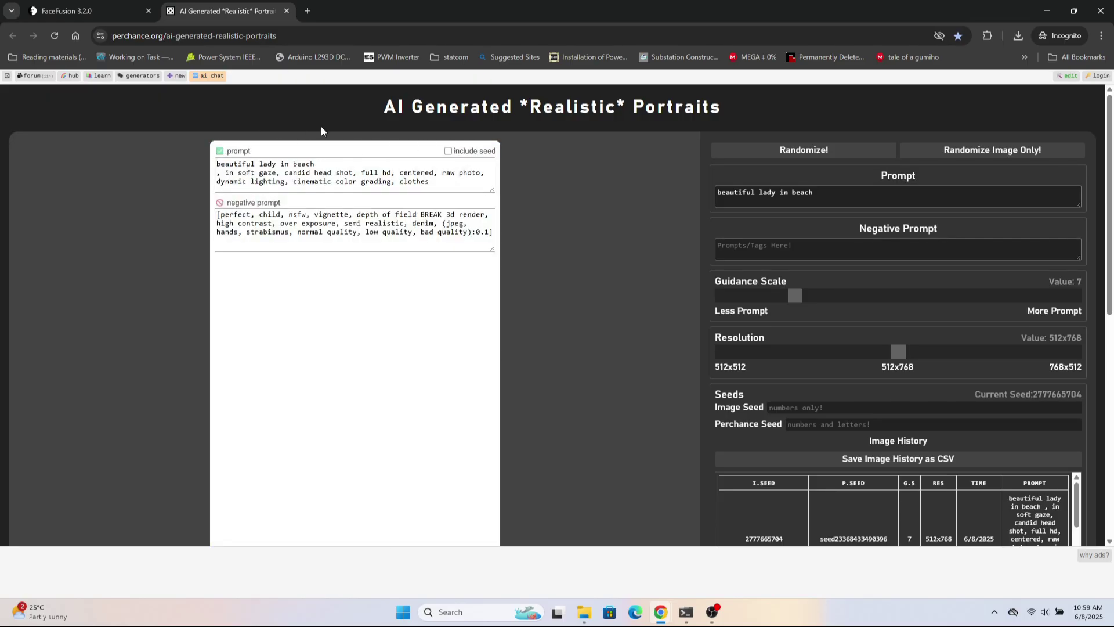
scroll(433, 329, "down", 3)
left_click(385, 387)
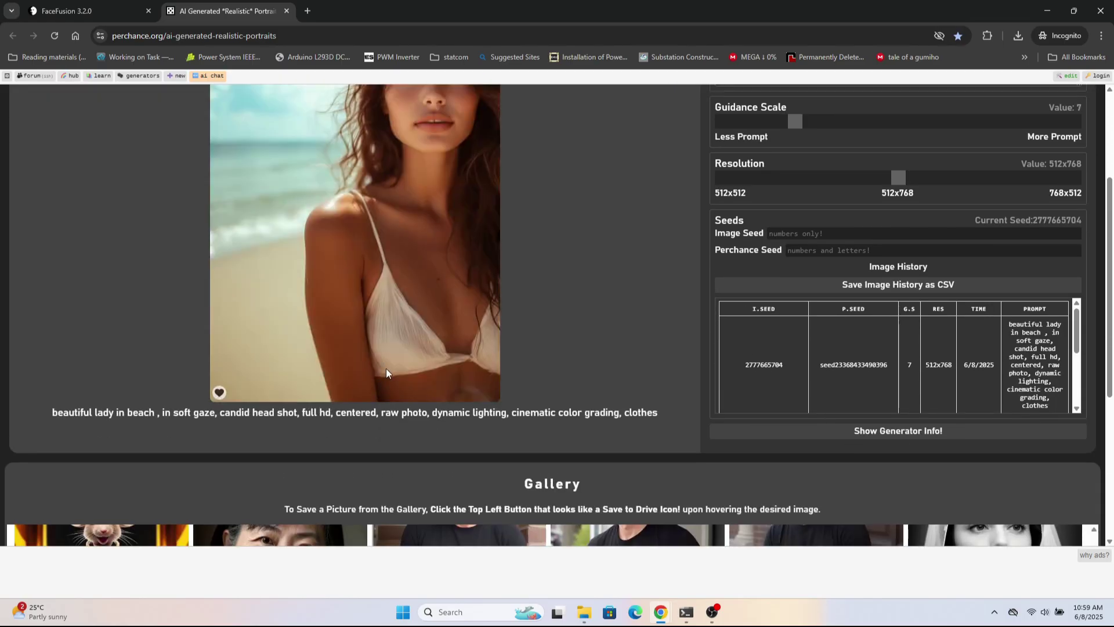
- Save the beach portrait to the device as beautiful_lady_in_beach_in_sof.jpeg in the "The Last Grind (2023) [1080p] [WEBRip] [5.1] [YTS.MX]" folder of Downloads
scroll(373, 325, "up", 2)
right_click(373, 302)
key("Escape")
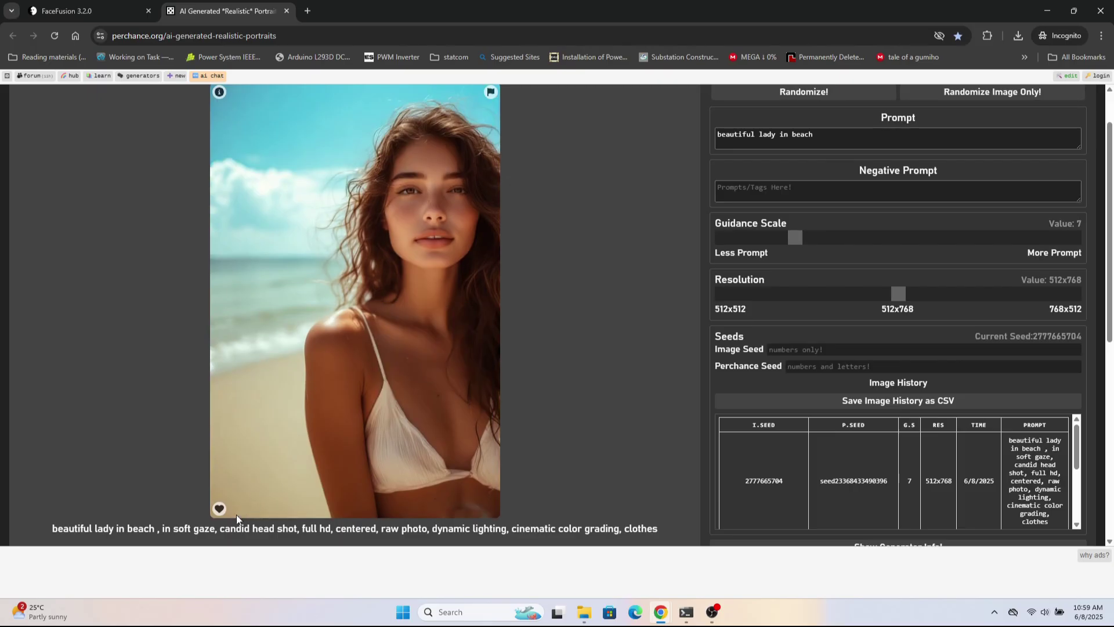
left_click(219, 508)
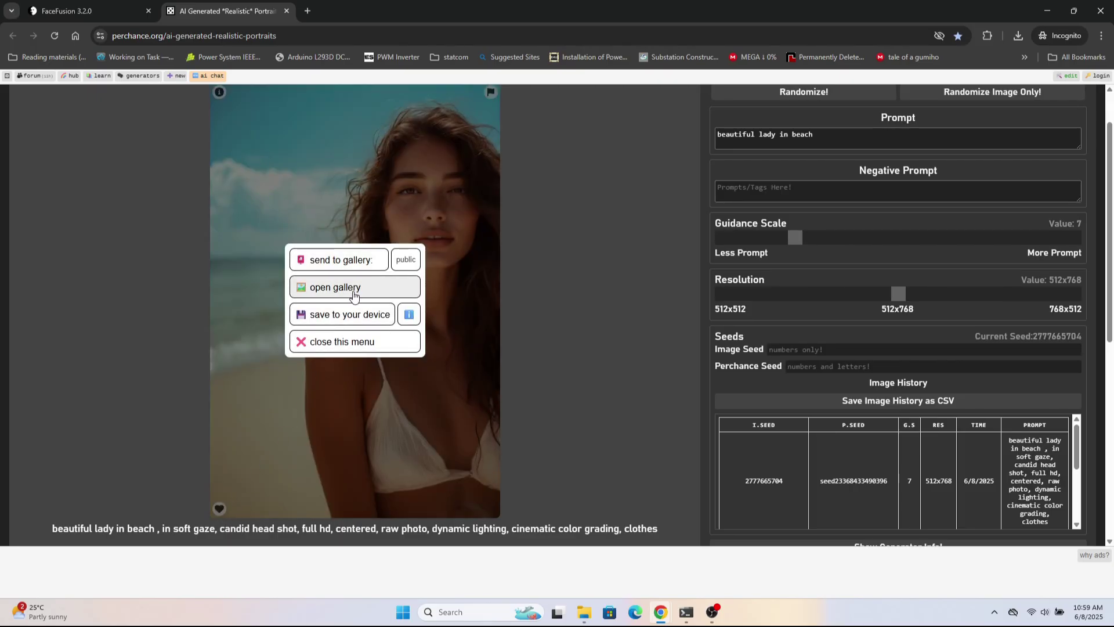
left_click(370, 316)
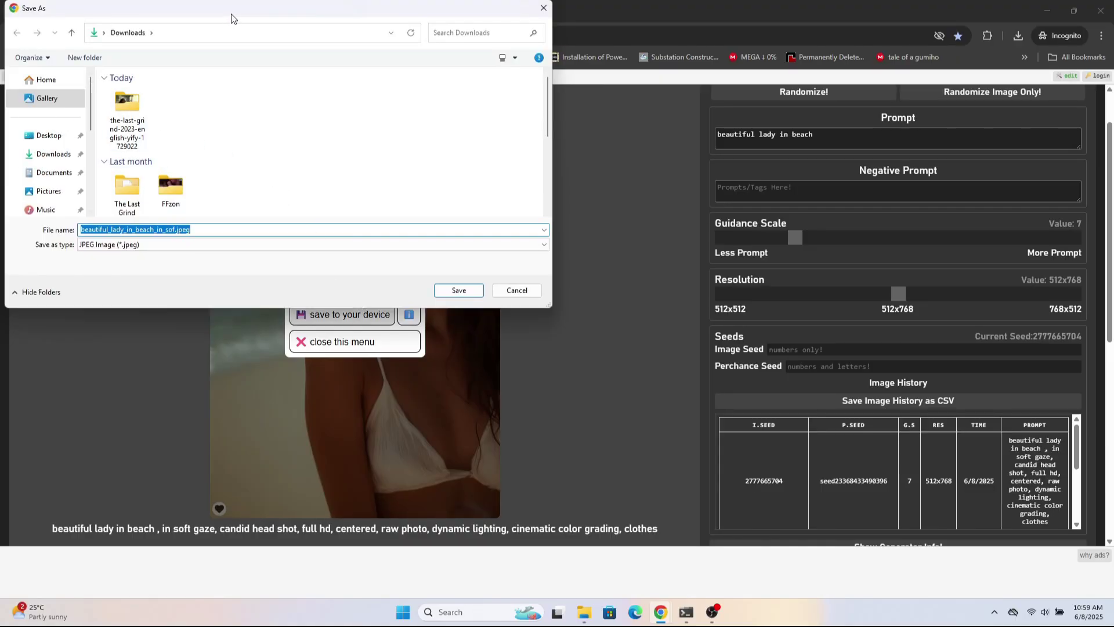
left_click_drag(231, 16, 423, 122)
left_click(316, 297)
double_click(316, 297)
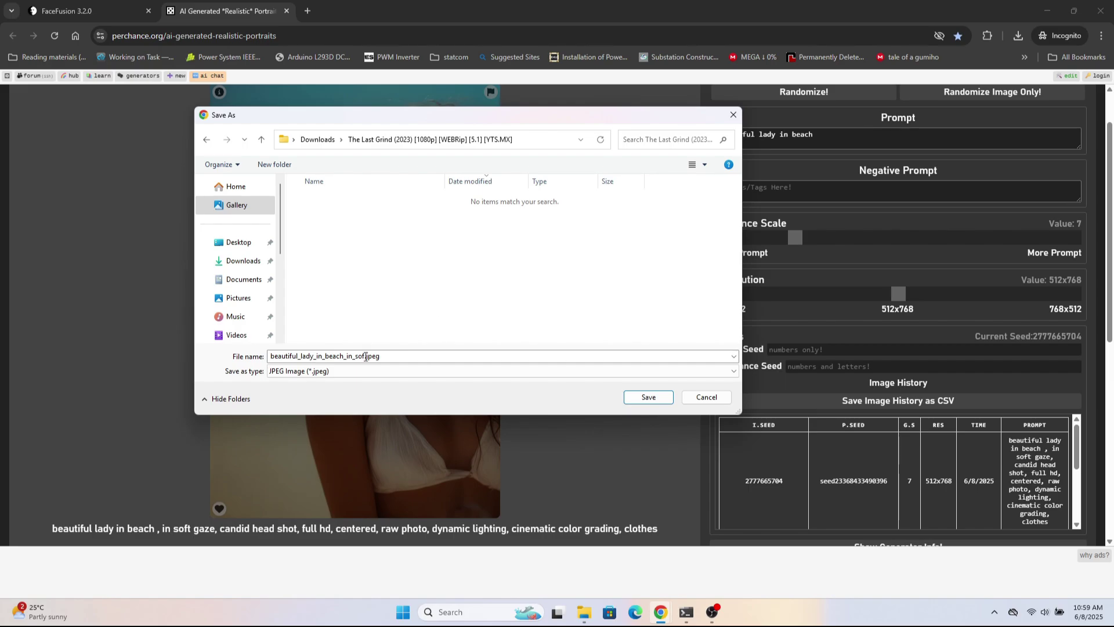
left_click(648, 397)
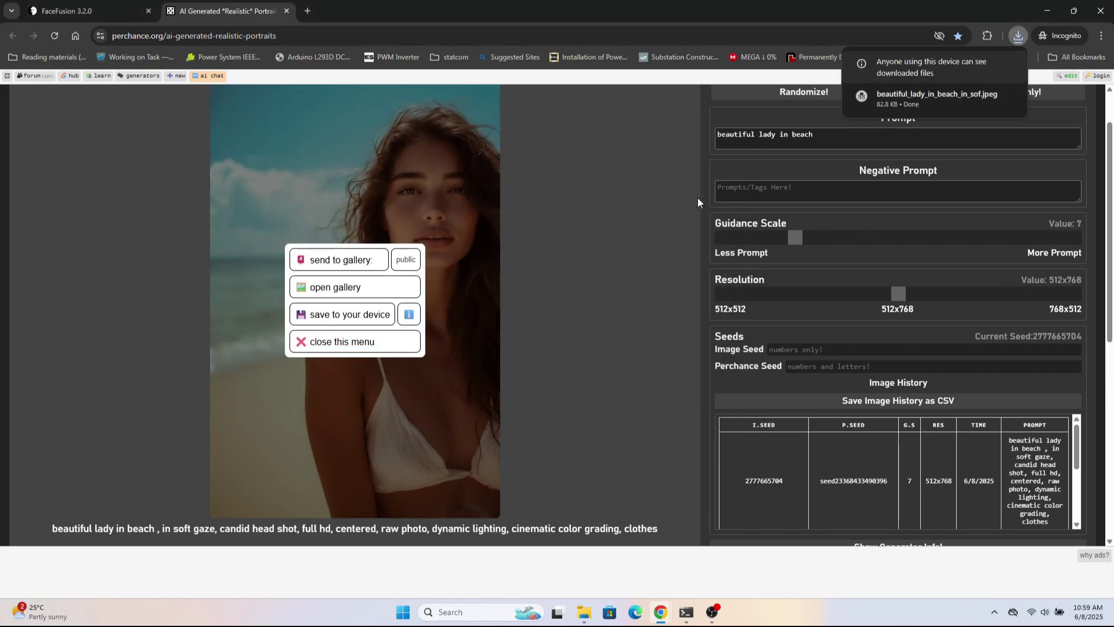
- Return to FaceFusion and load beautiful_lady_in_beach_in_sof.jpeg from File Explorer as the target
left_click(73, 12)
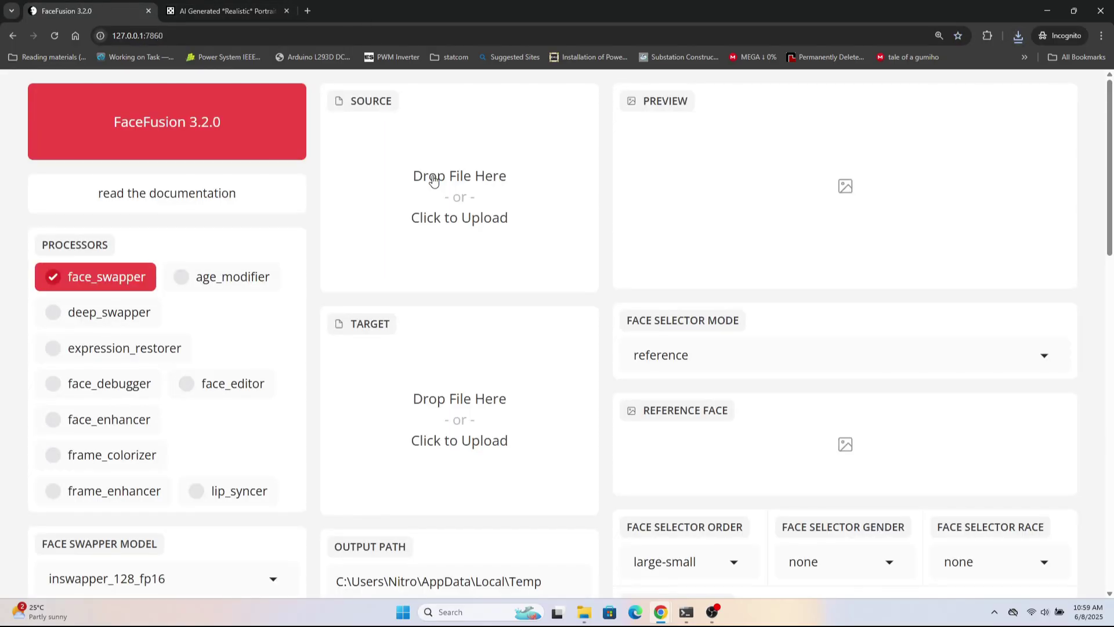
left_click(583, 611)
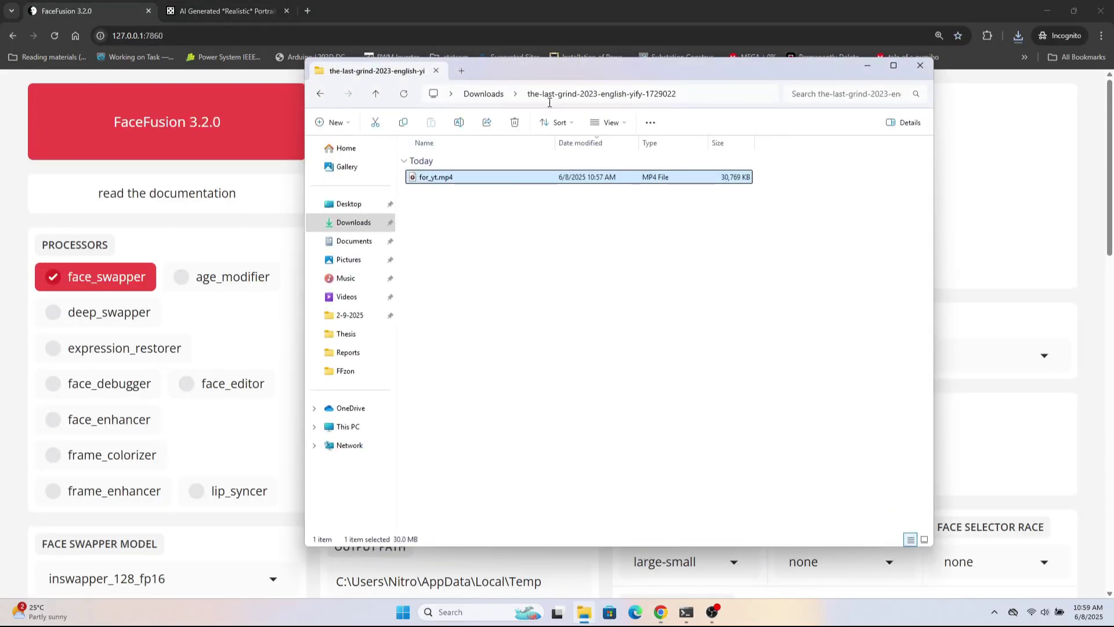
left_click_drag(513, 67, 607, 111)
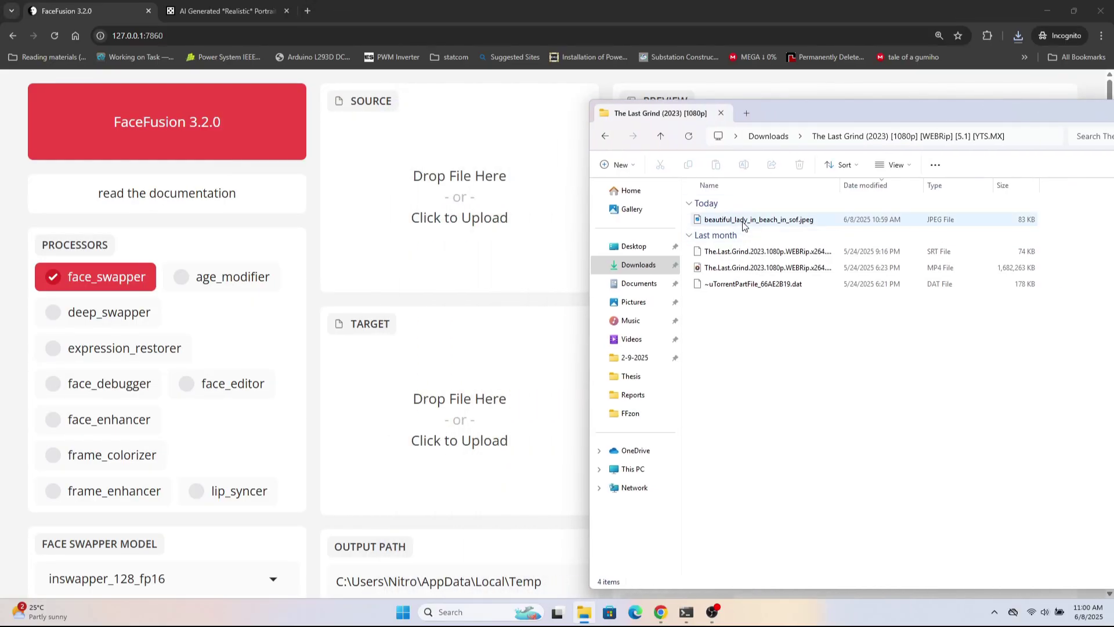
left_click(745, 225)
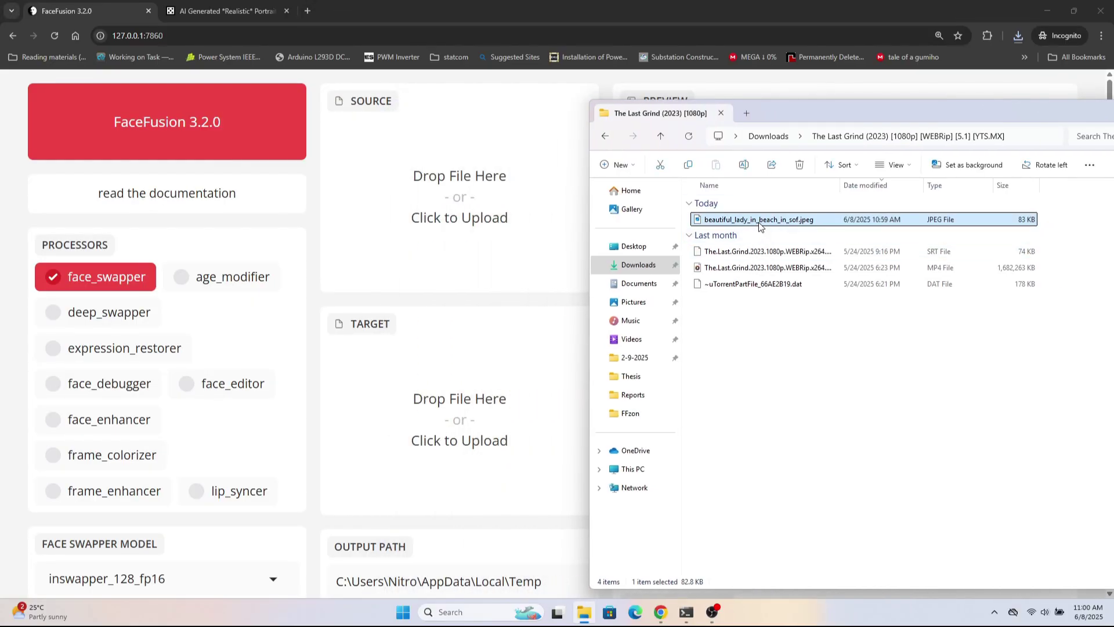
left_click_drag(781, 116, 774, 112)
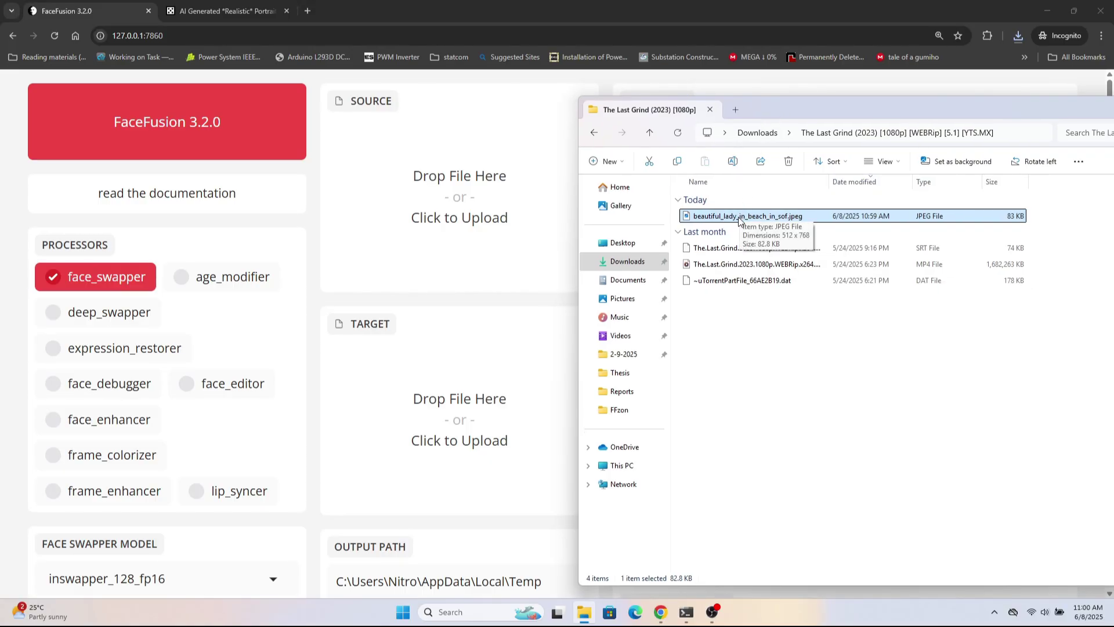
left_click_drag(754, 219, 464, 424)
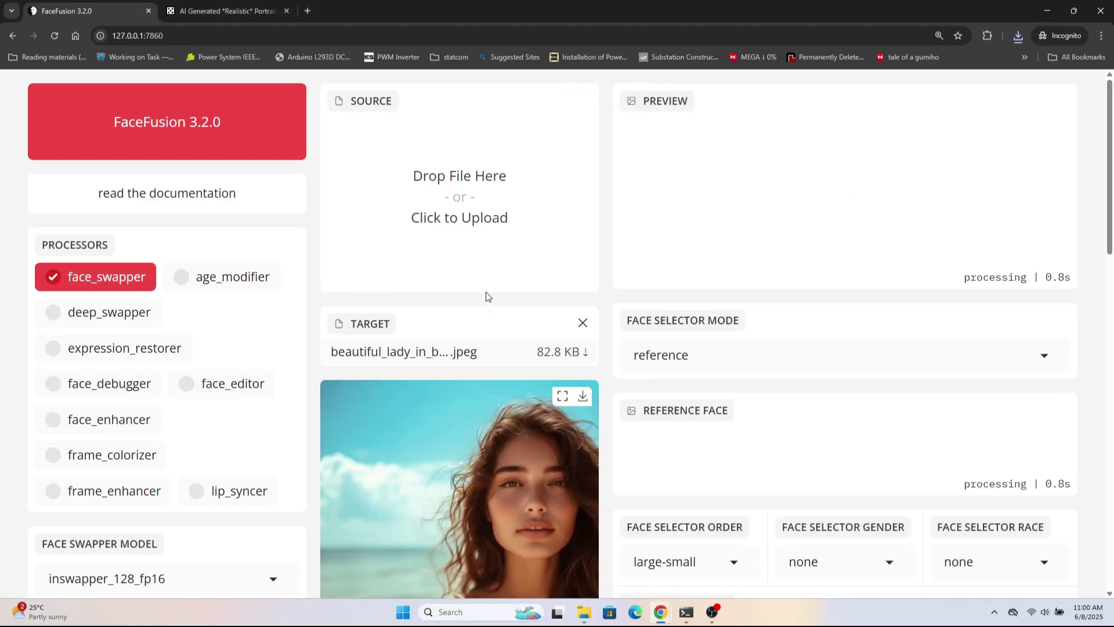
- Reset the FaceFusion page zoom to its default level and look over the page
scroll(488, 290, "down", 4)
scroll(486, 275, "down", 1)
scroll(487, 276, "up", 5)
key("ctrl+plus")
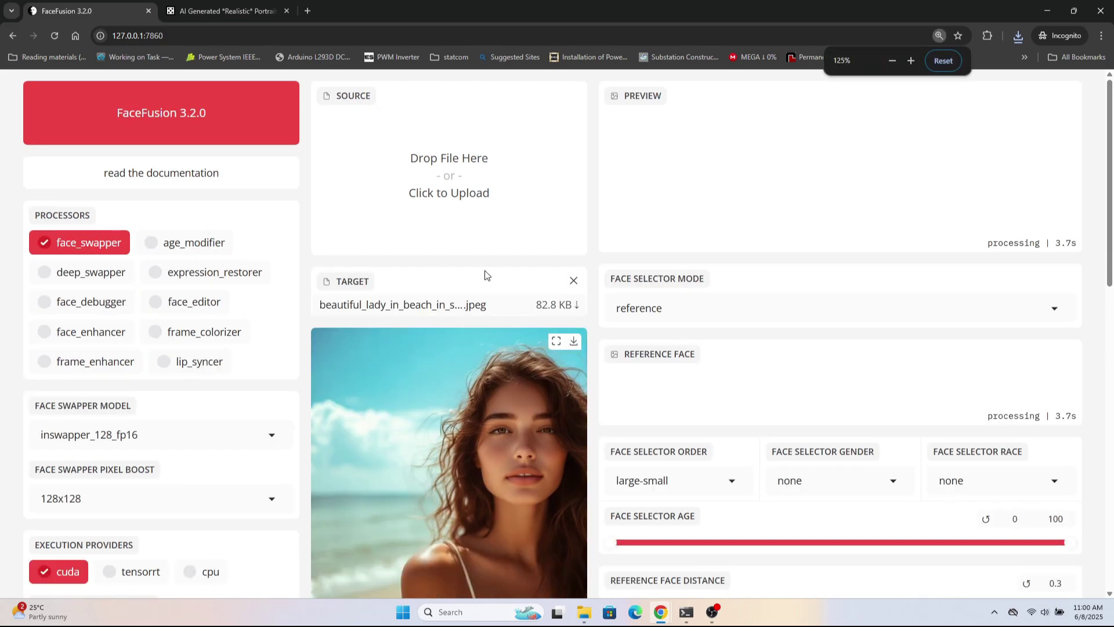
left_click(941, 61)
scroll(535, 302, "down", 5)
scroll(534, 302, "up", 5)
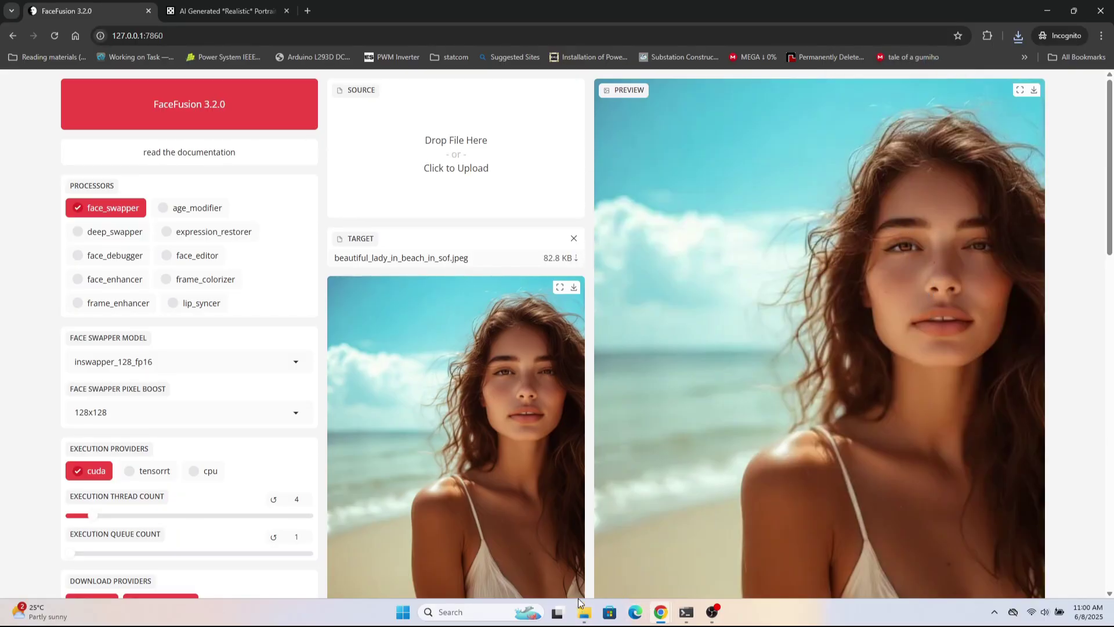
- Load Screenshot 2025-06-08 105608.png from the Screenshots folder as the source face
mouse_move(584, 615)
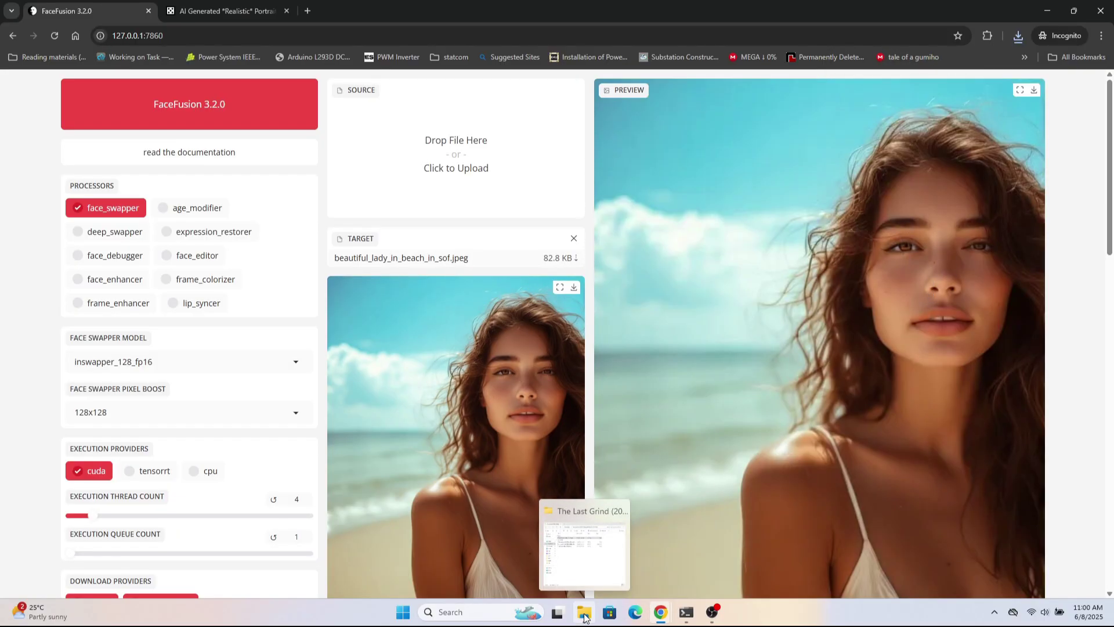
left_click(449, 166)
scroll(502, 264, "down", 2)
scroll(502, 264, "down", 5)
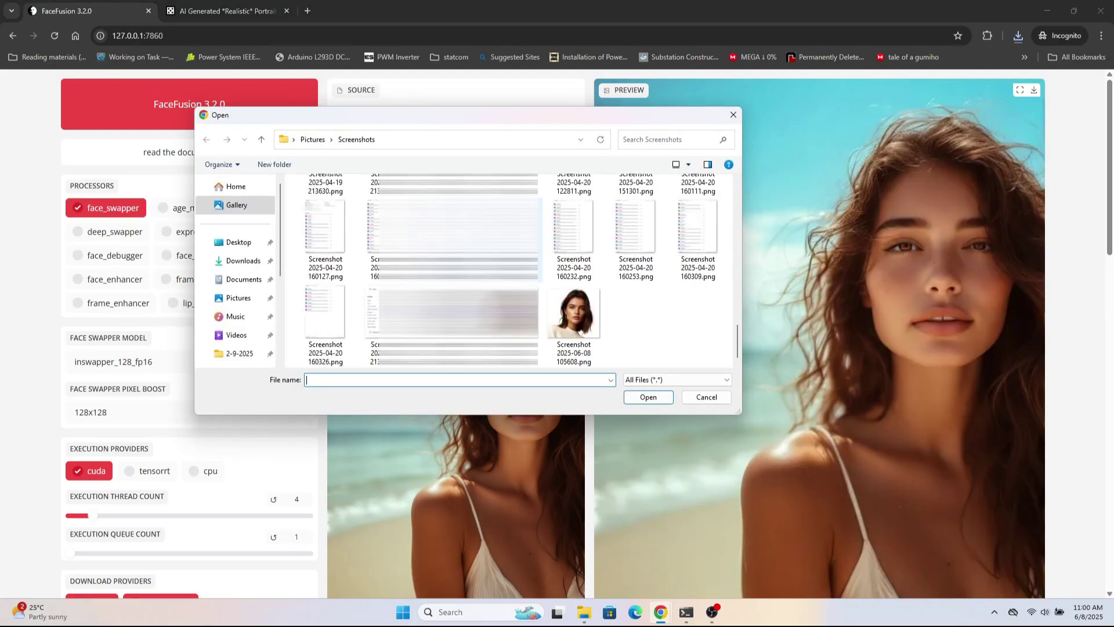
left_click(533, 324)
left_click(565, 322)
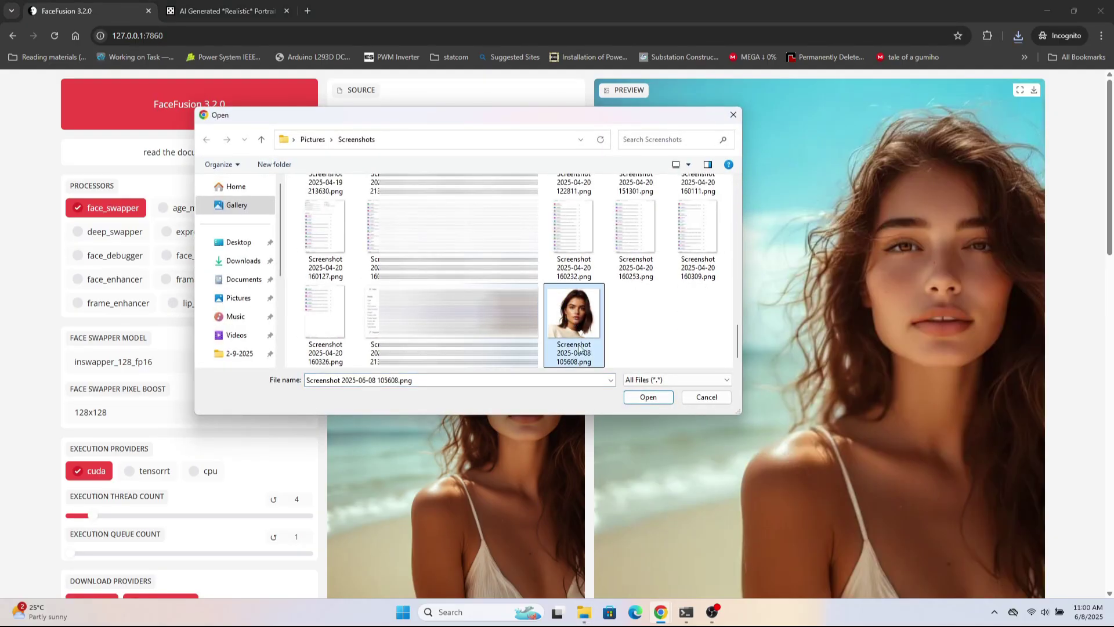
left_click(647, 398)
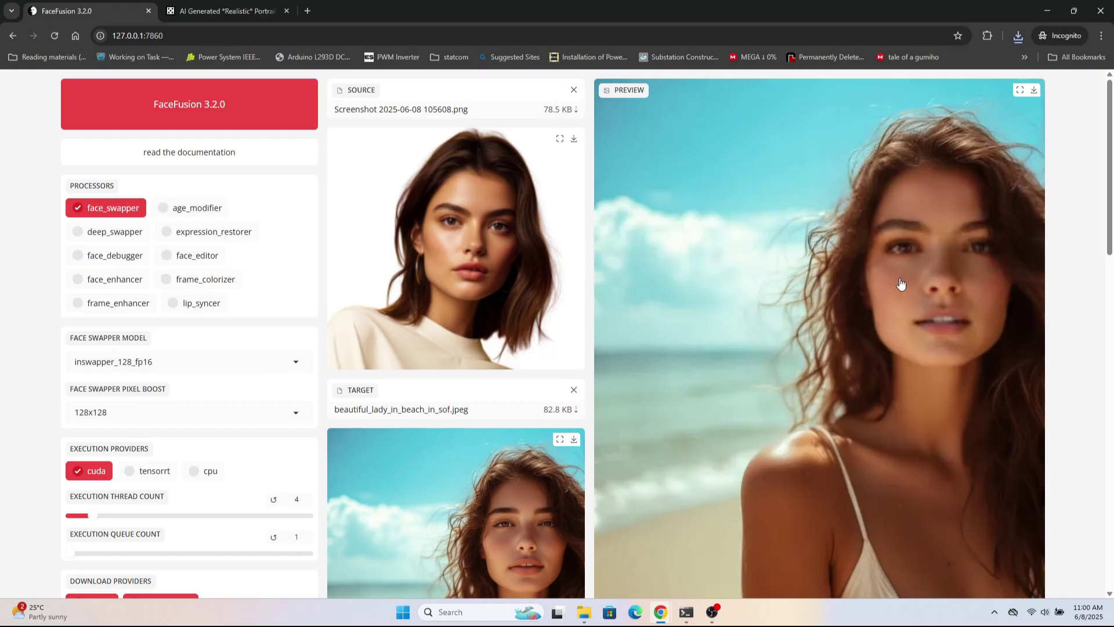
- Enable the face_enhancer processor alongside face_swapper and inspect the swapped-face preview
scroll(484, 256, "down", 2)
scroll(483, 256, "up", 2)
left_click(124, 285)
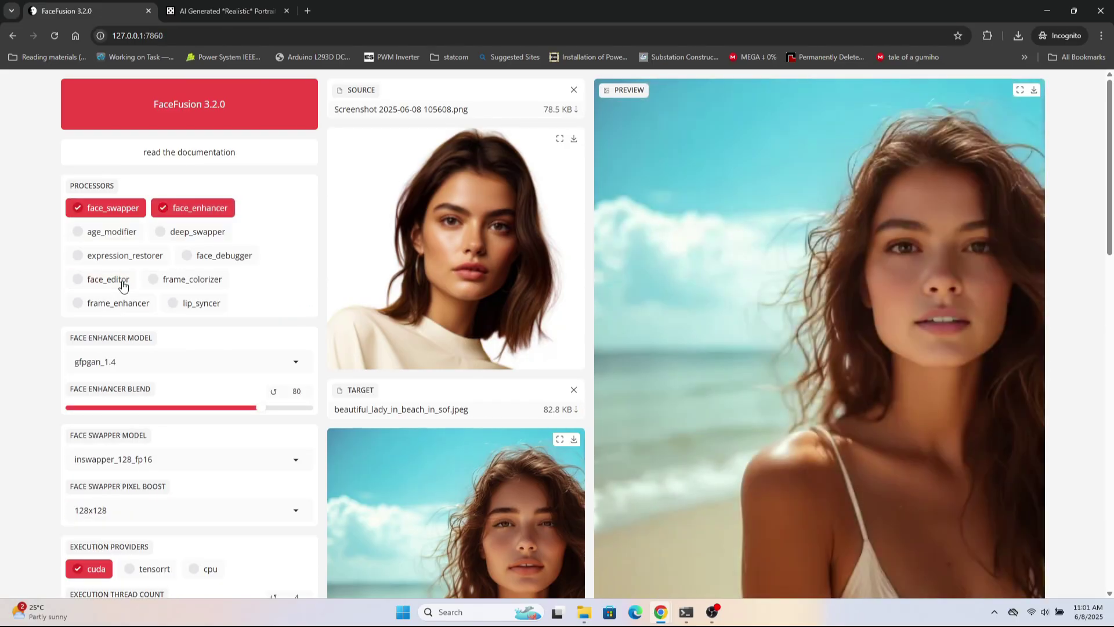
scroll(764, 326, "down", 1)
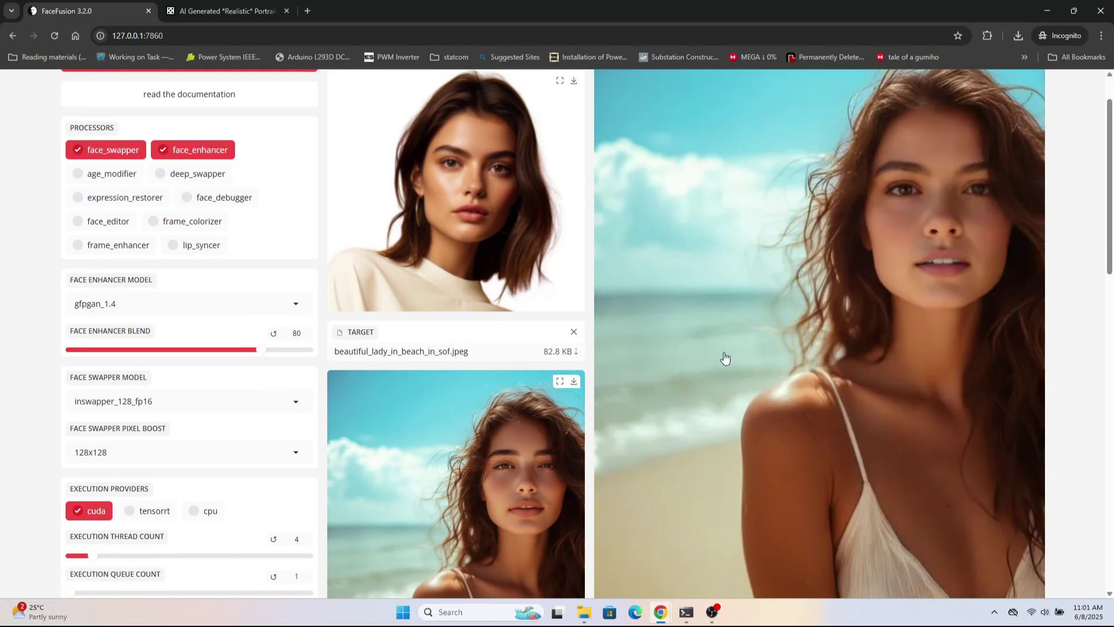
scroll(576, 389, "down", 3)
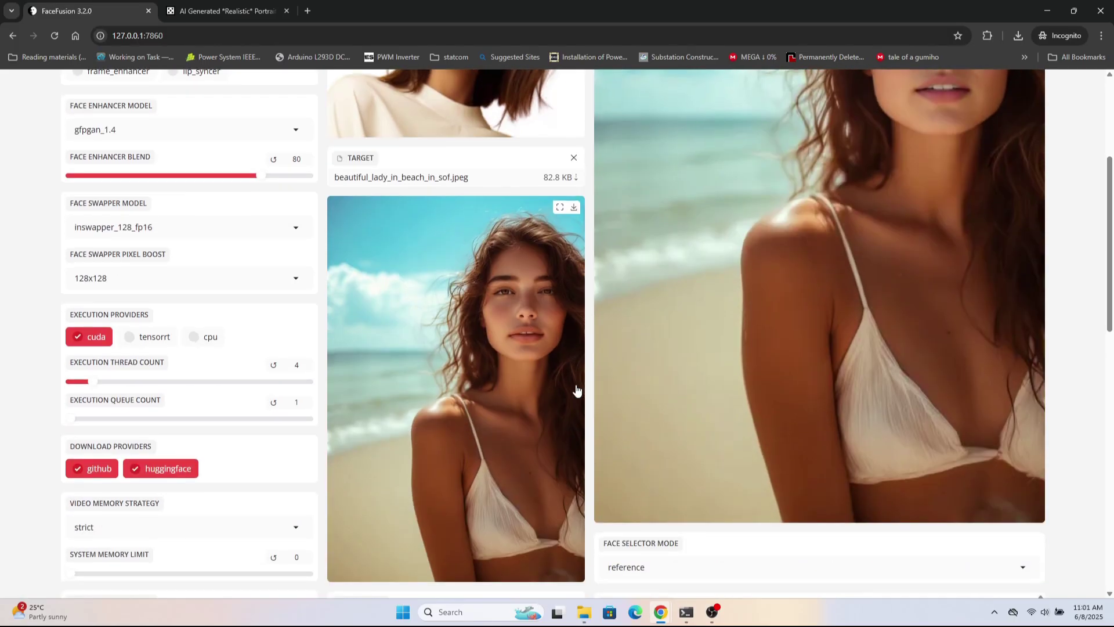
- Save the face-swapped preview image as swapped image.webp in the proposed Downloads subfolder
scroll(576, 390, "up", 4)
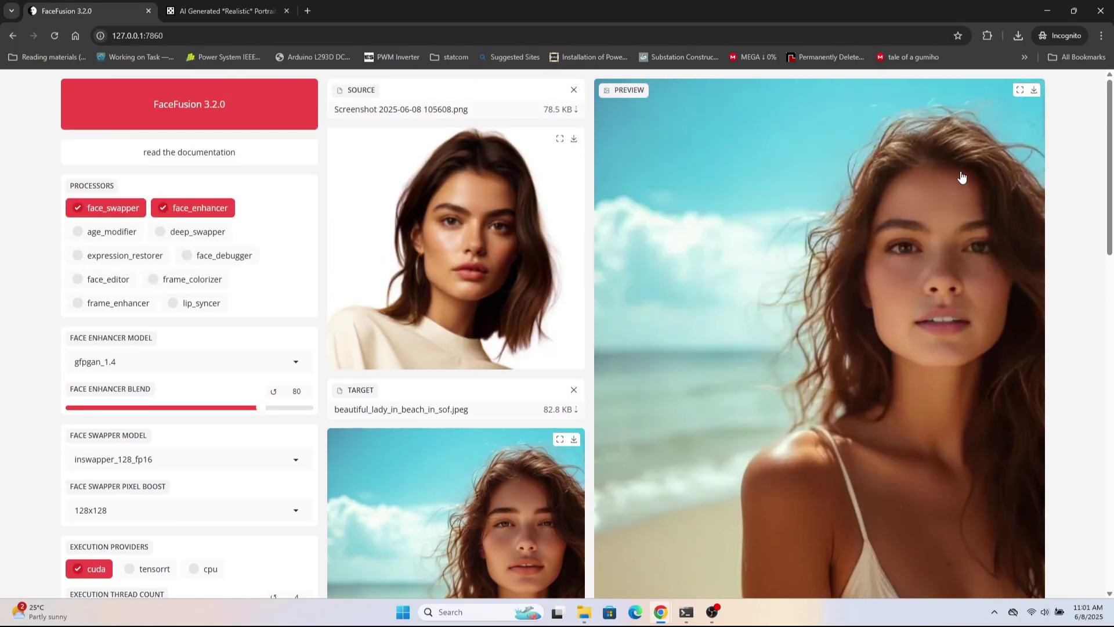
left_click(1033, 90)
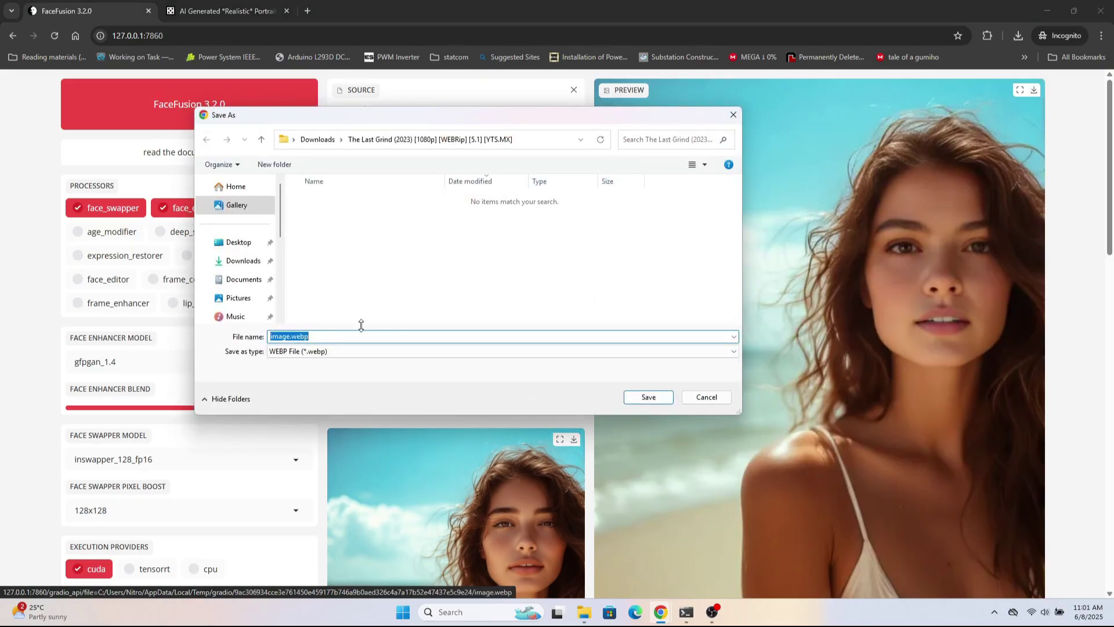
type("swapped")
left_click(650, 398)
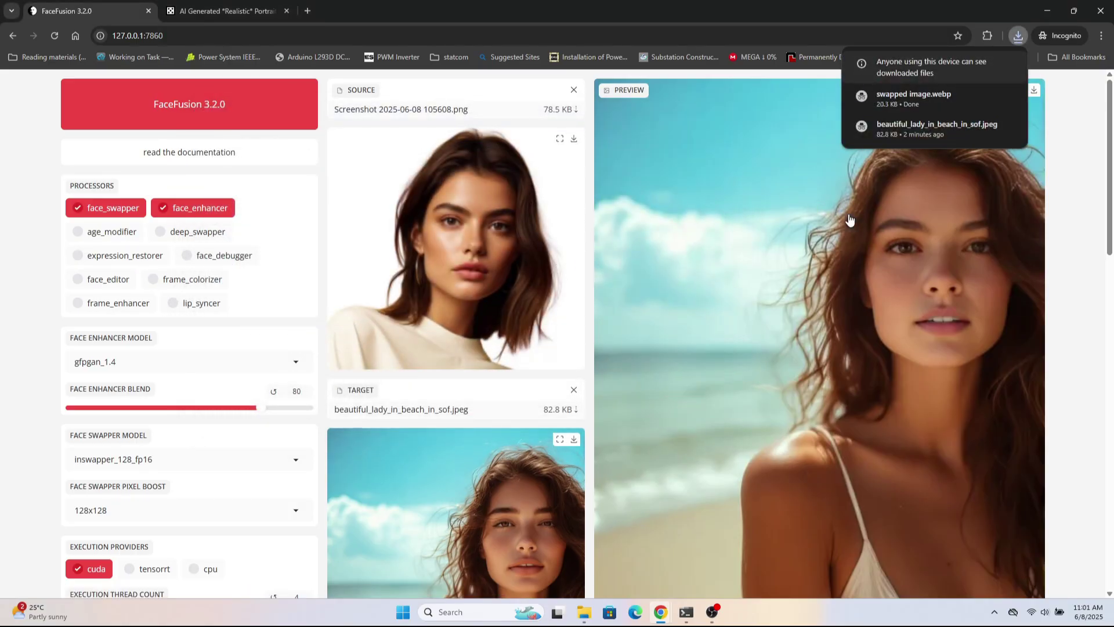
- Open swapped image.webp from File Explorer, compare it with the source face, and close the image viewer
left_click(583, 611)
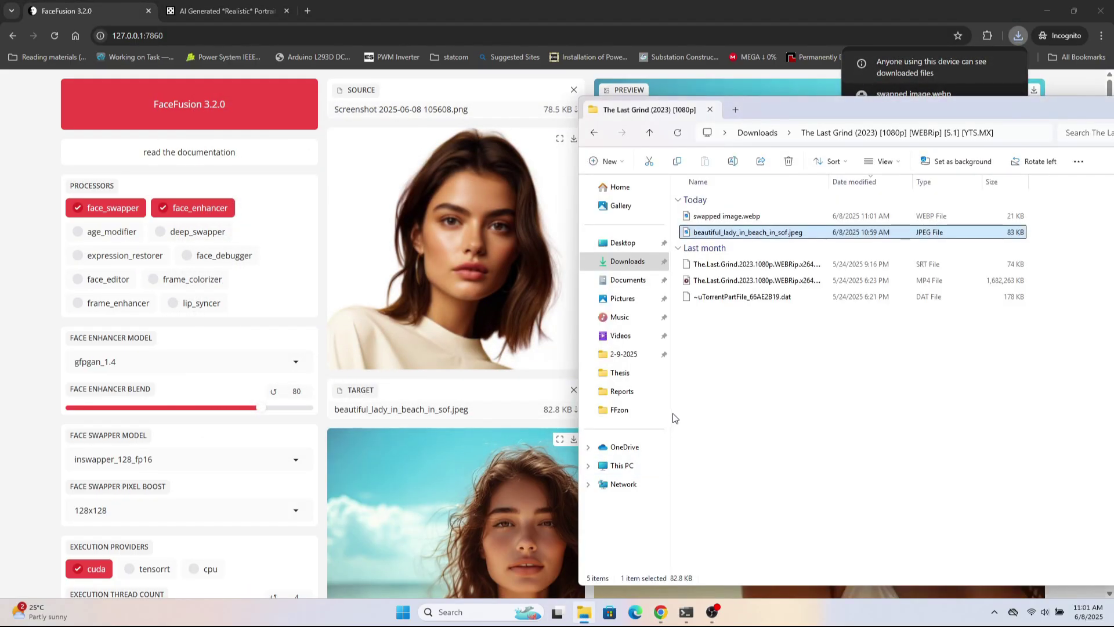
double_click(746, 219)
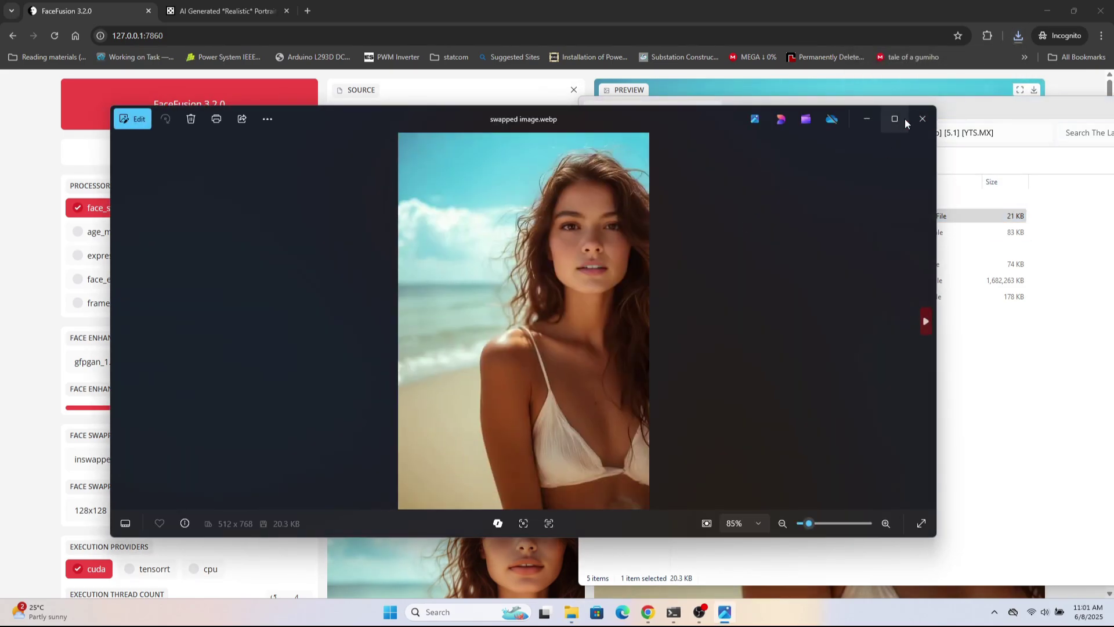
left_click_drag(732, 119, 844, 62)
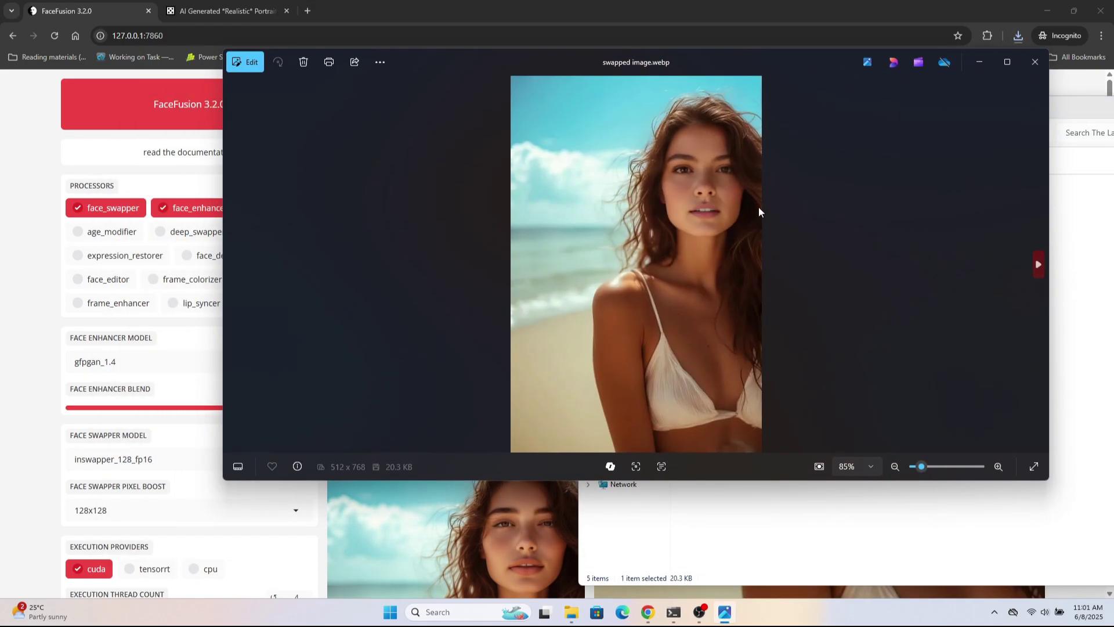
left_click_drag(688, 75, 434, 353)
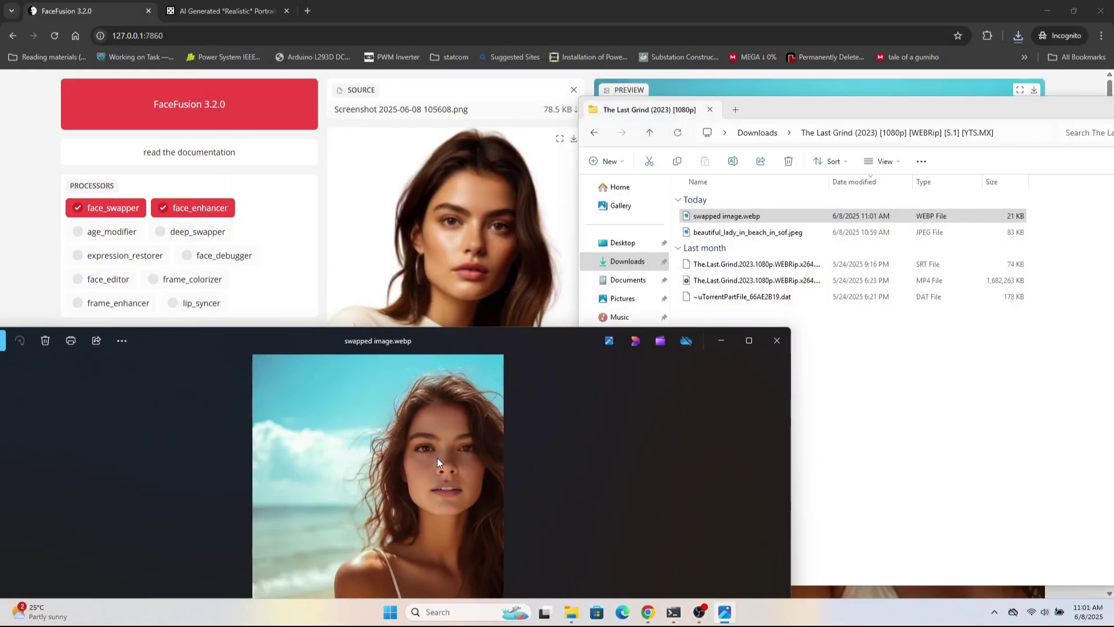
left_click_drag(539, 342, 648, 151)
left_click(885, 151)
left_click_drag(858, 105, 830, 107)
left_click_drag(694, 116, 772, 113)
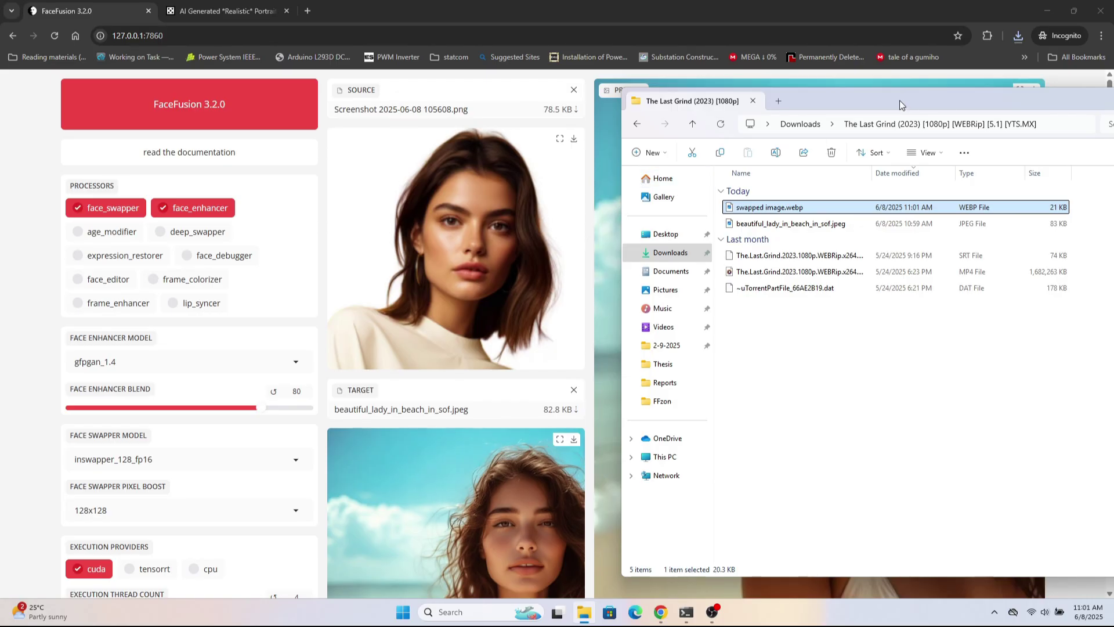
- Replace the FaceFusion target image with for_yt.mp4 from the the-last-grind-2023-english-yify-1729022 folder
left_click(575, 392)
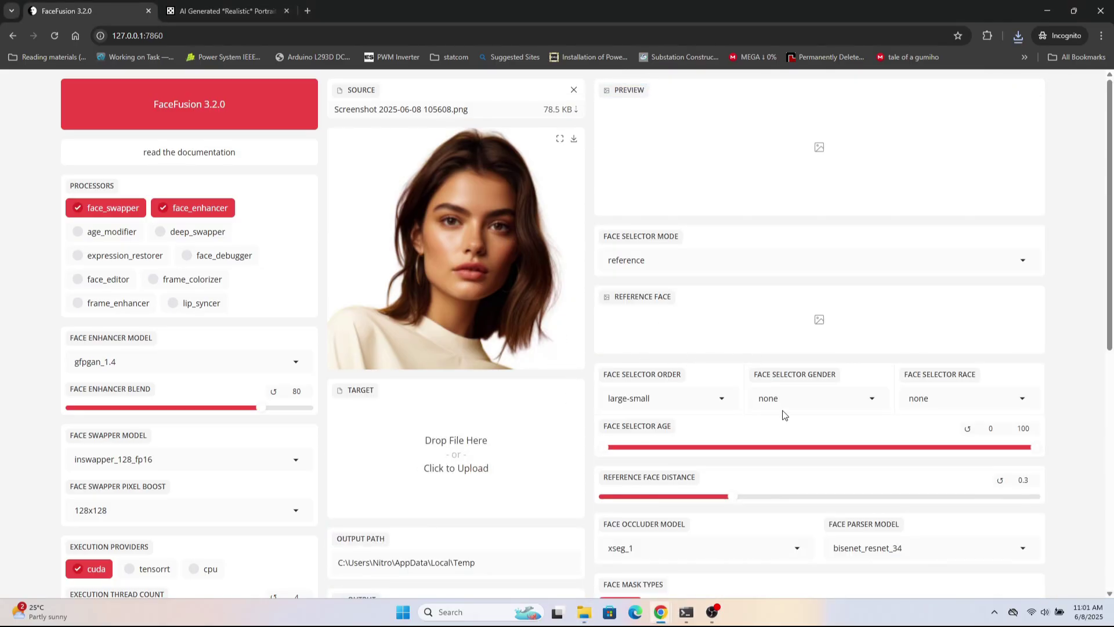
scroll(560, 441, "down", 1)
scroll(522, 464, "up", 1)
left_click(583, 611)
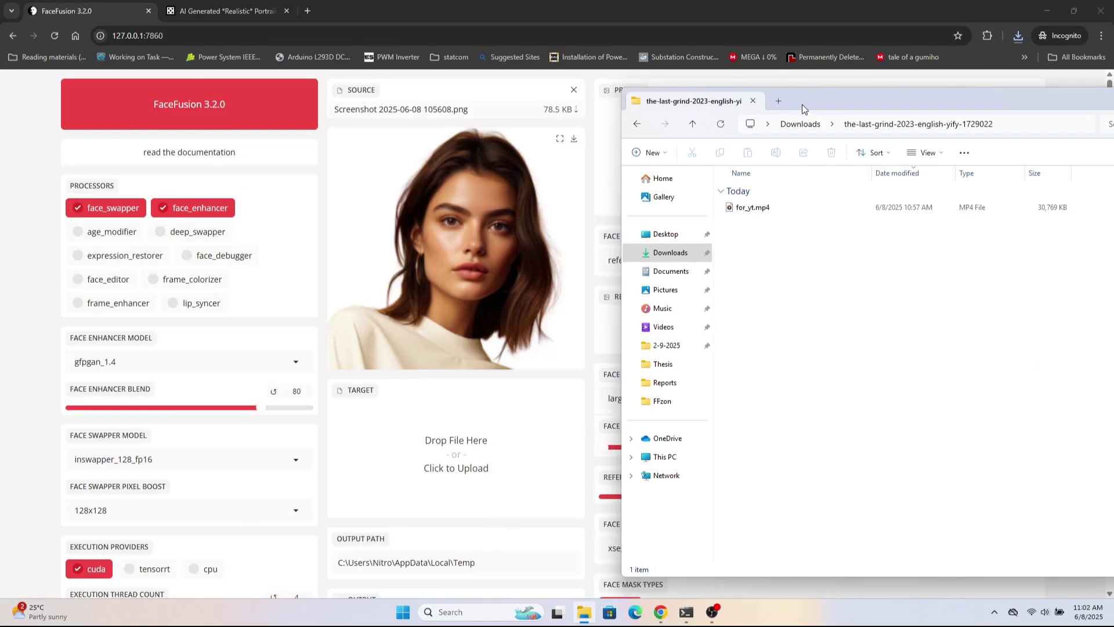
left_click_drag(802, 103, 764, 103)
left_click(742, 204)
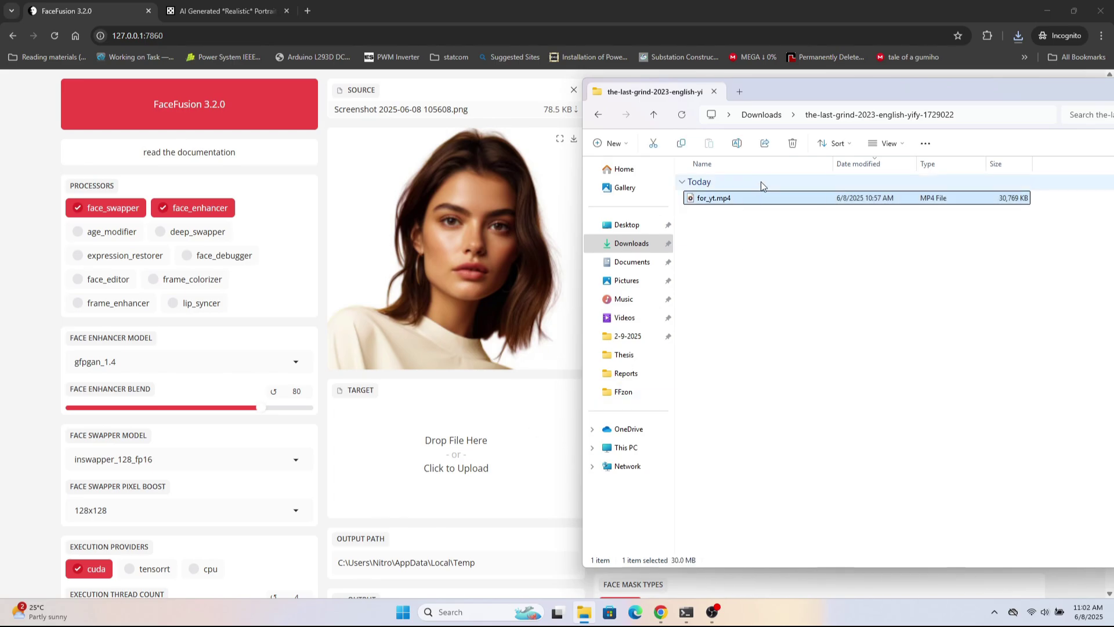
left_click_drag(781, 92, 785, 81)
left_click_drag(764, 184, 436, 417)
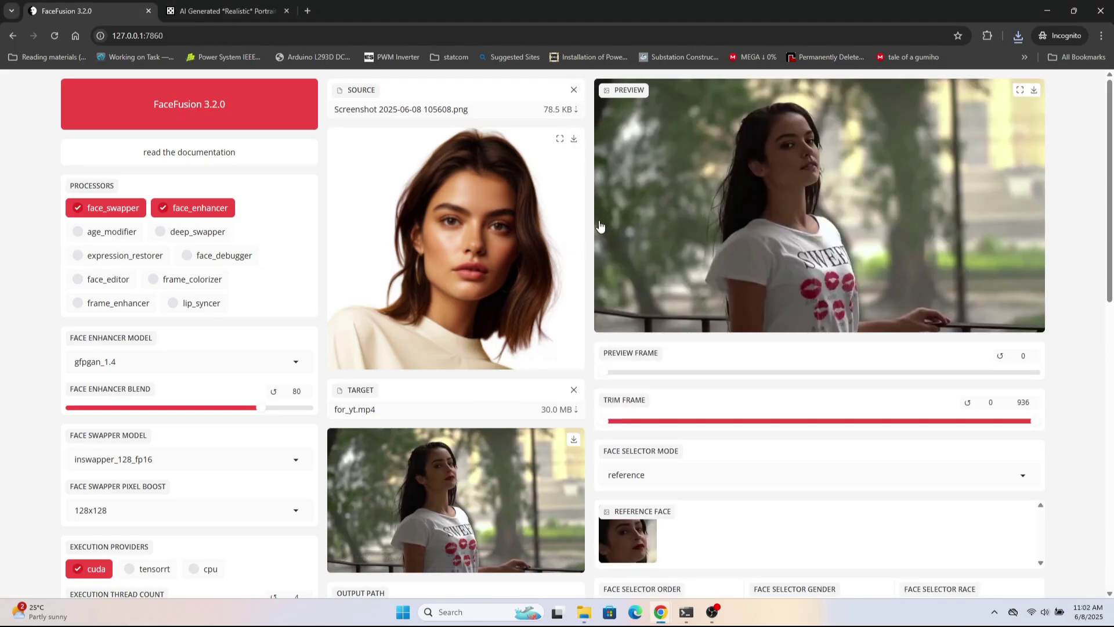
- Clear the source face and load Screenshot 2025-06-08 105608.png as the source again
left_click(574, 90)
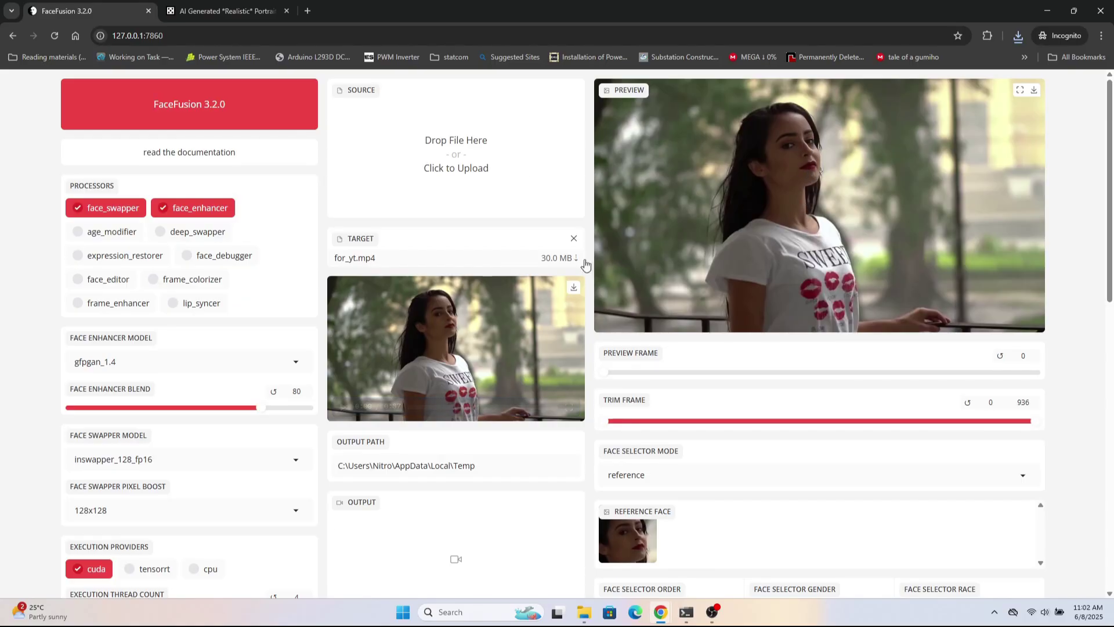
left_click(584, 619)
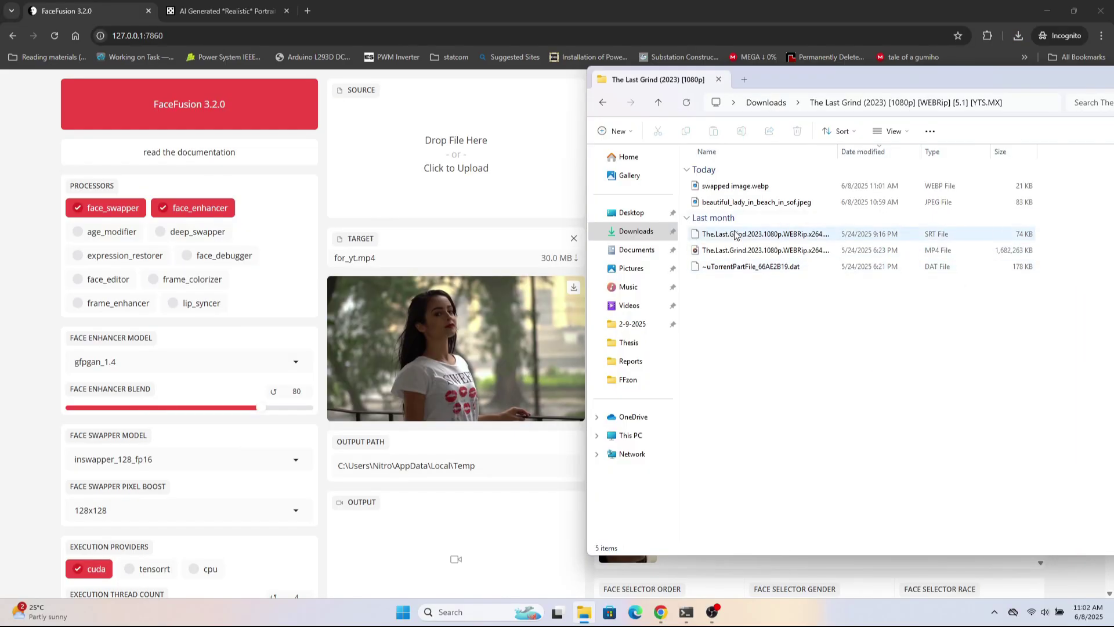
left_click_drag(851, 87, 730, 117)
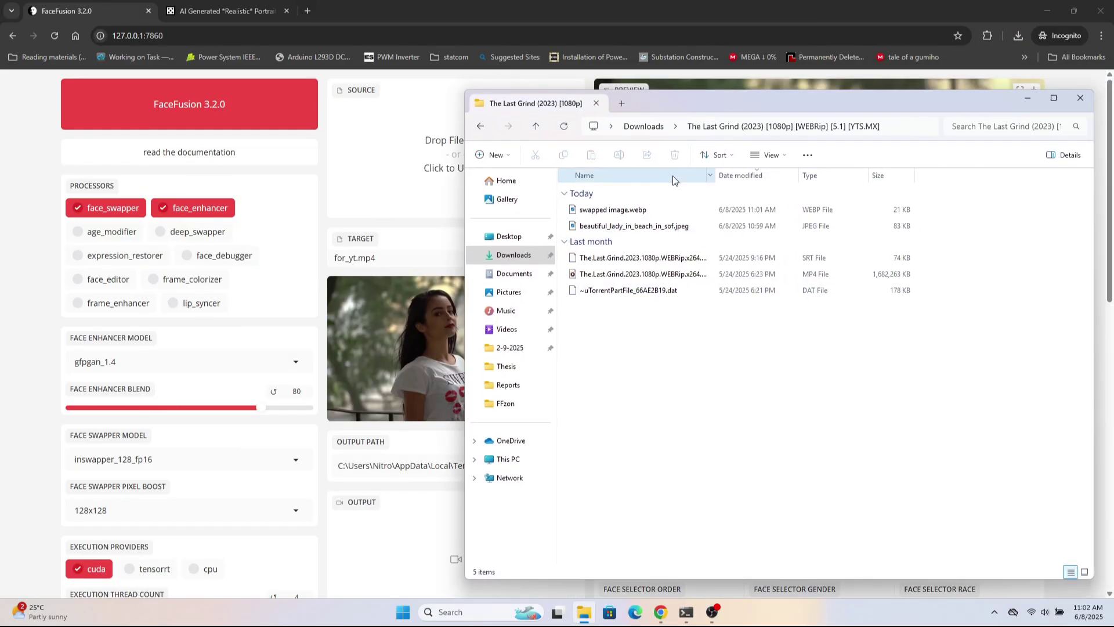
left_click(1022, 104)
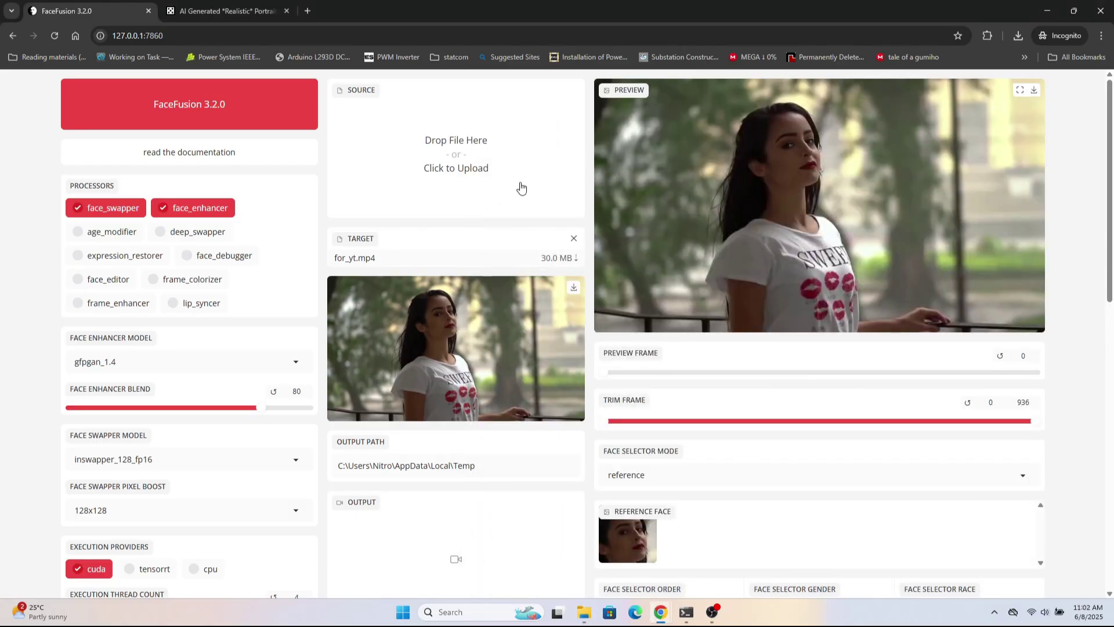
left_click(497, 169)
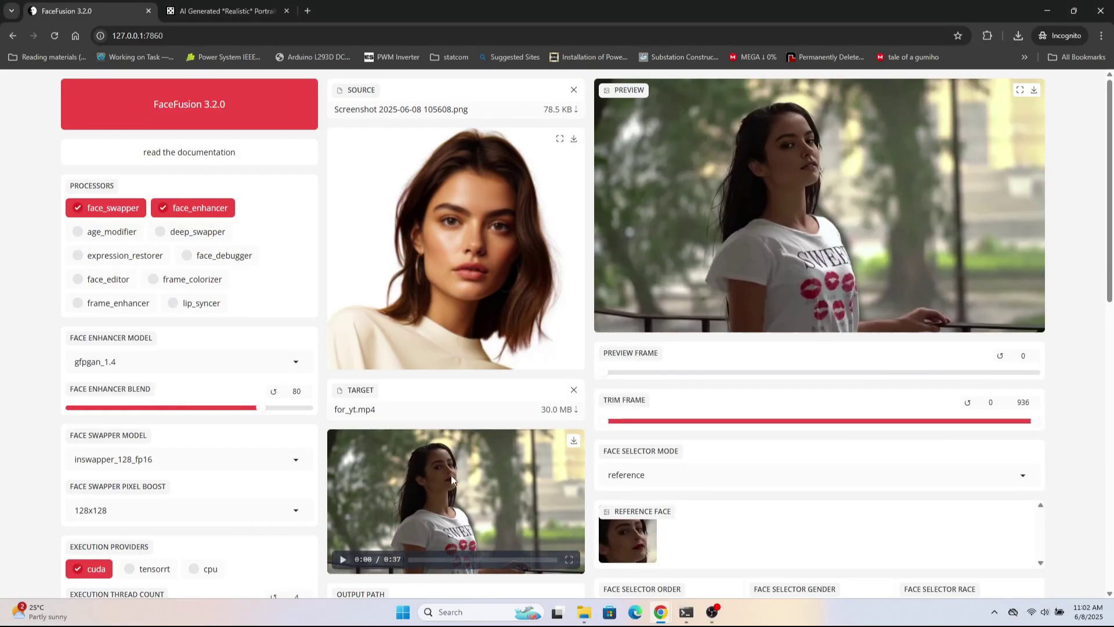
- Check the swapped face in the video preview at frames 108, 184, 246, 148, 109, 57, 454 and 614
mouse_move(645, 375)
left_mouse_down()
mouse_move(631, 375)
mouse_move(663, 379)
left_mouse_up()
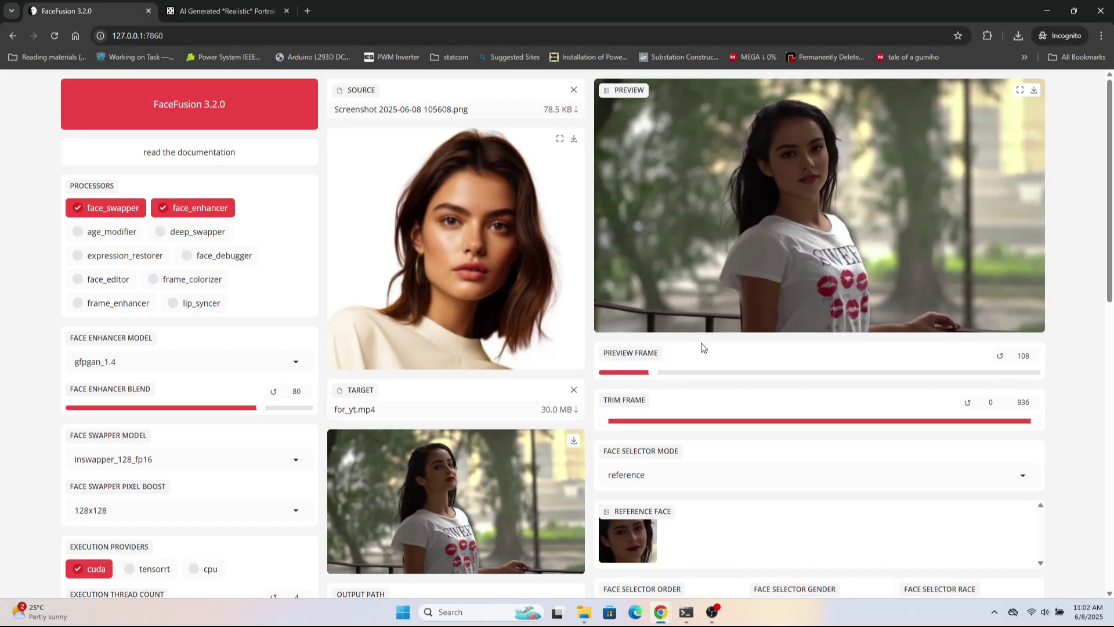
left_click(686, 376)
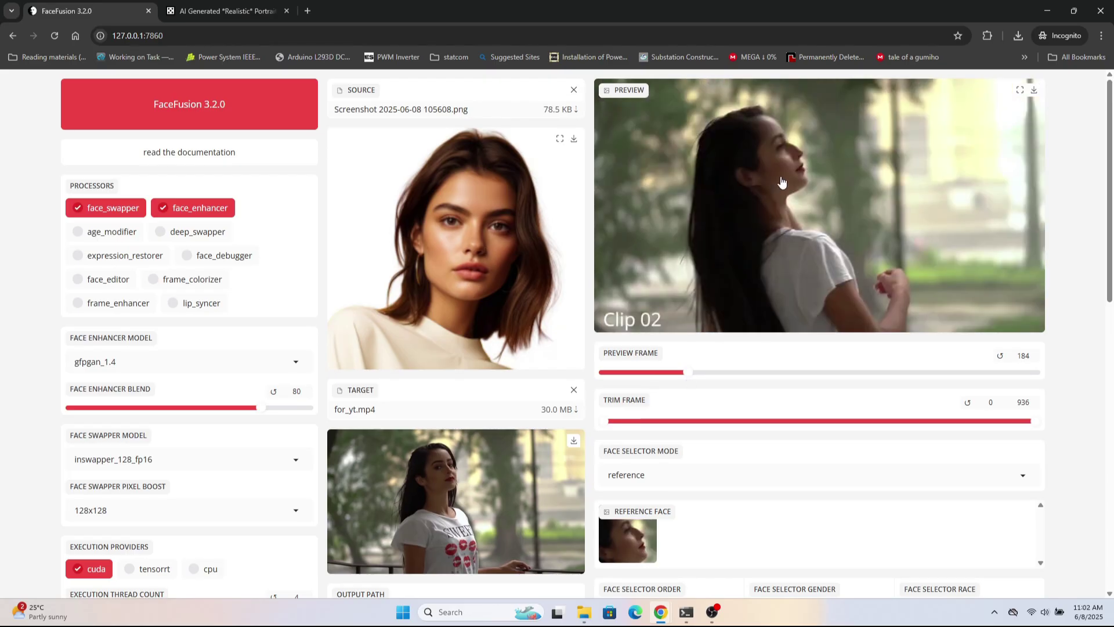
left_click(717, 376)
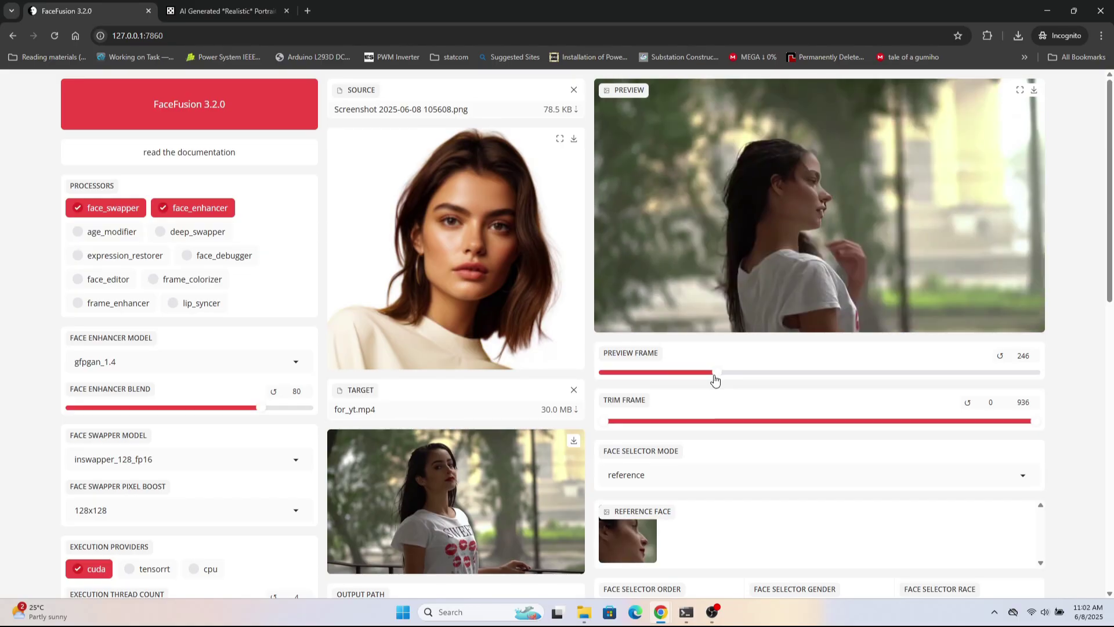
left_click(669, 374)
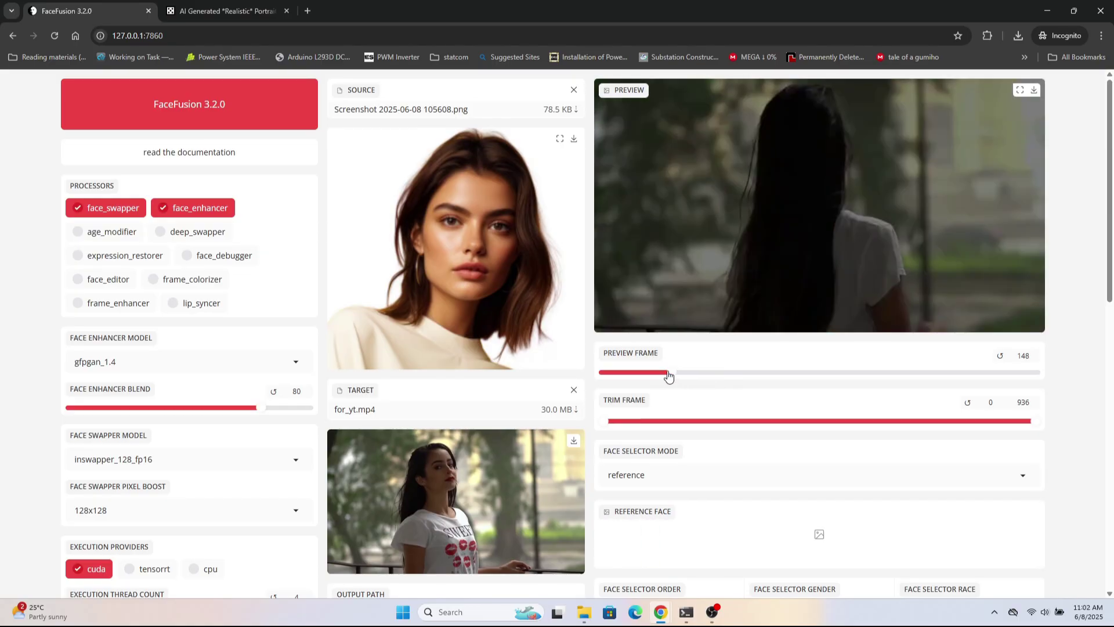
left_click(649, 374)
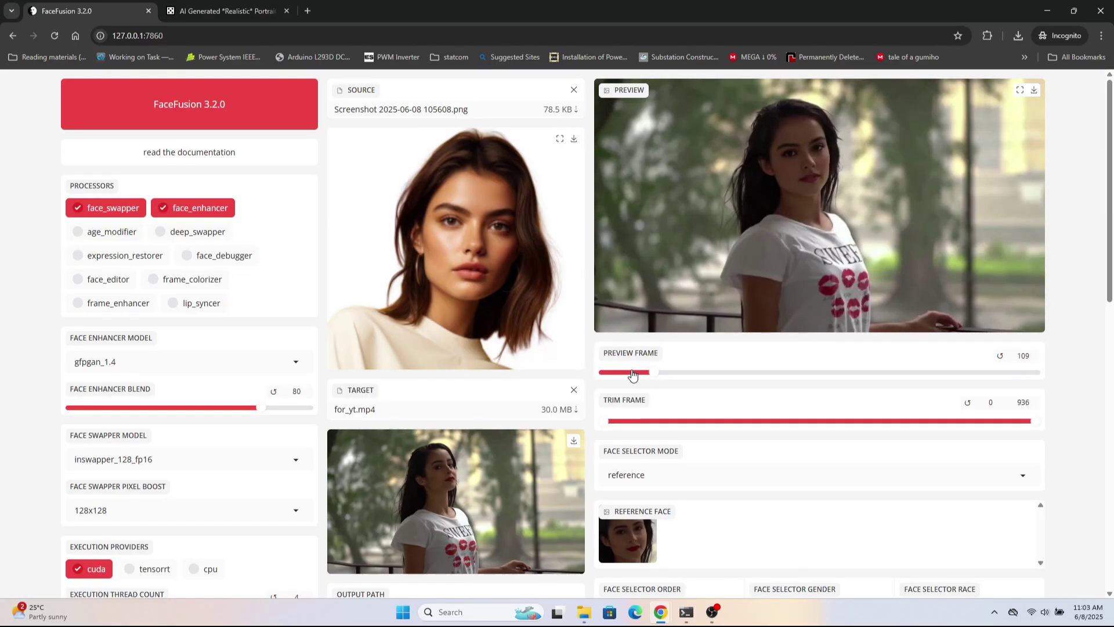
left_click(628, 374)
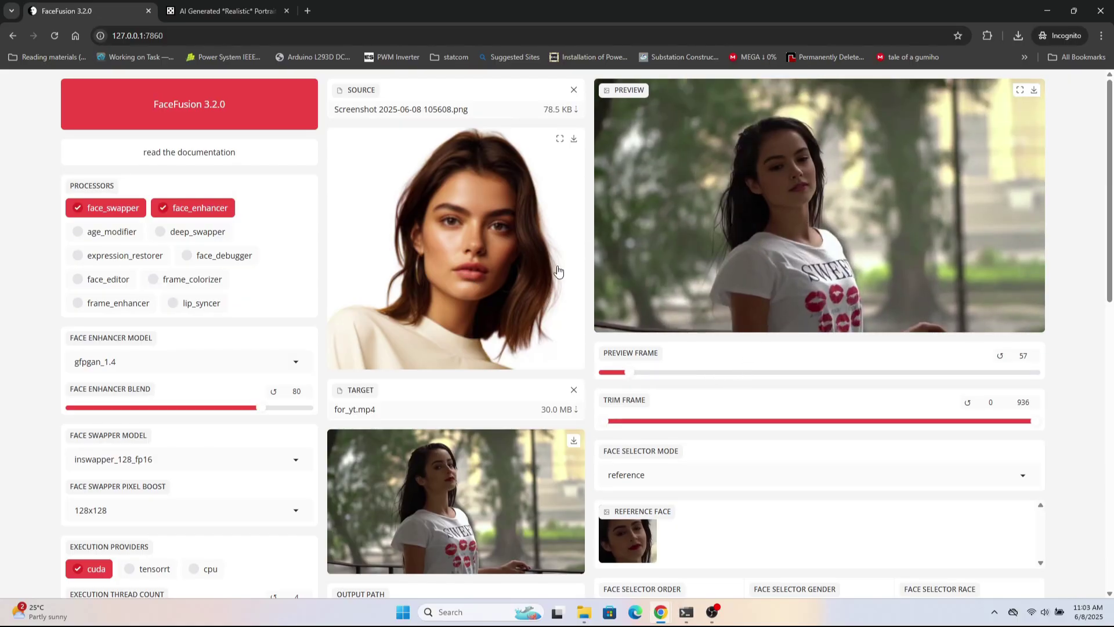
left_click(811, 376)
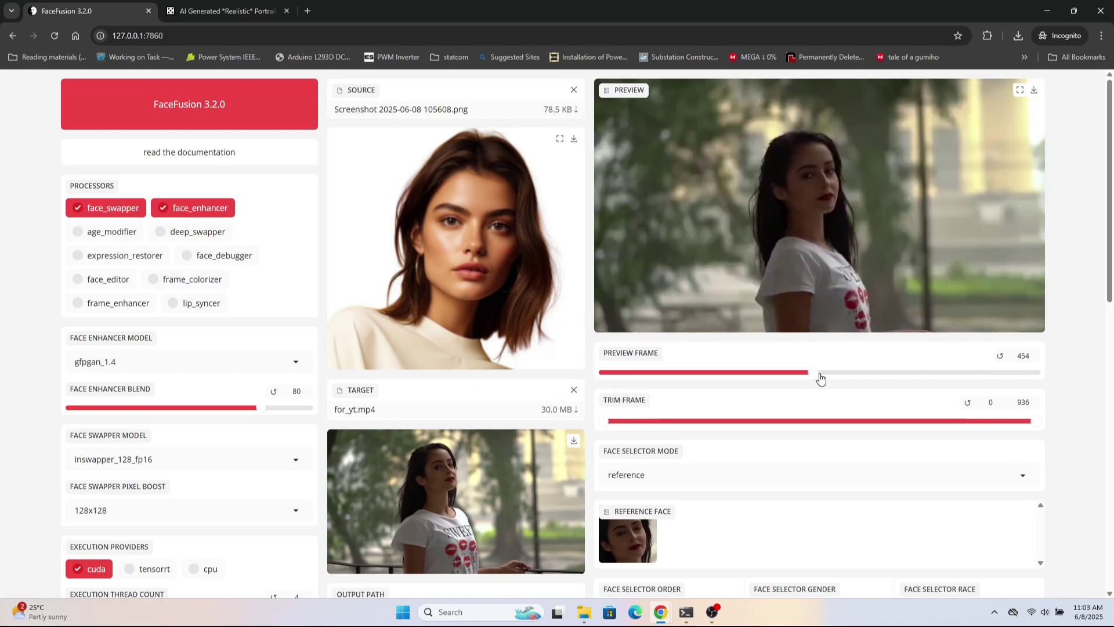
left_click(886, 376)
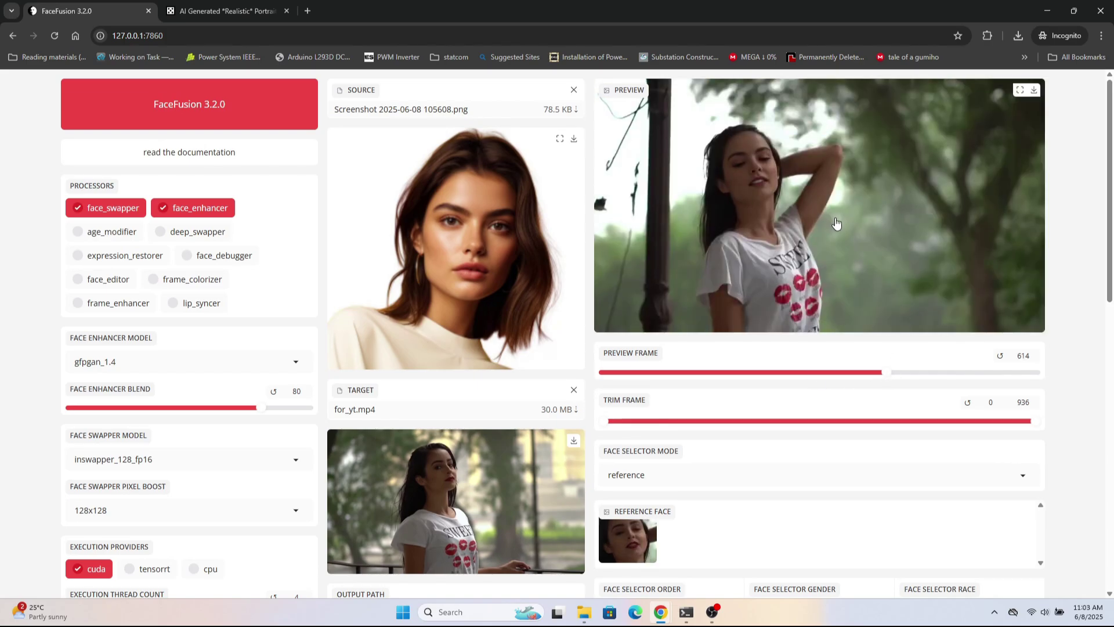
- Review the output path, face mask, face detector and output video settings before processing
scroll(568, 280, "down", 5)
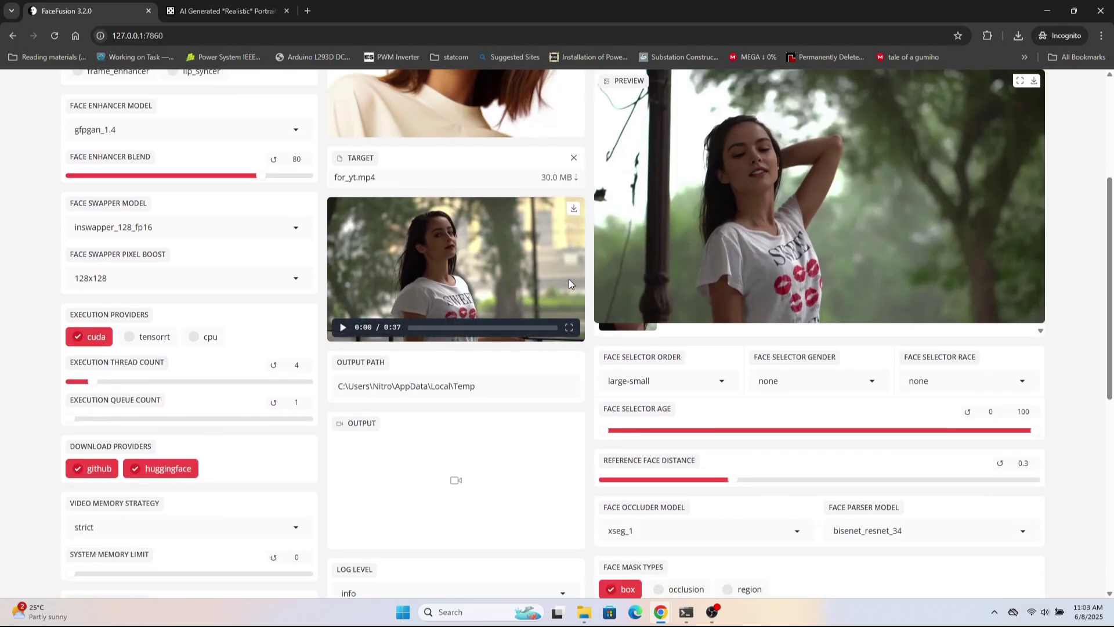
scroll(568, 280, "up", 3)
scroll(568, 279, "up", 2)
scroll(361, 274, "down", 9)
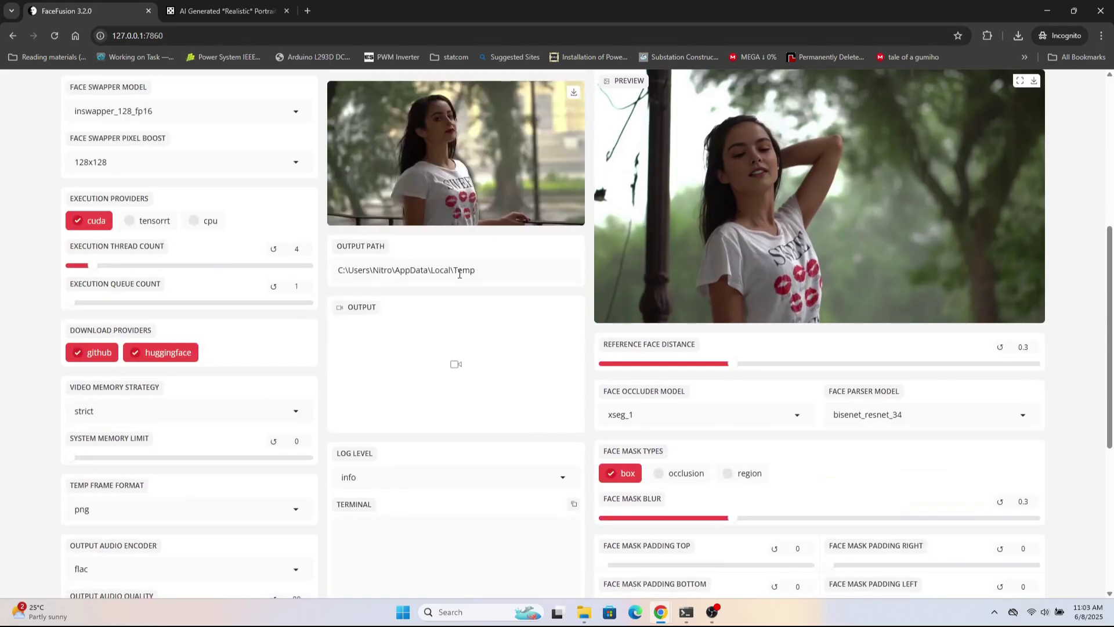
scroll(458, 279, "down", 1)
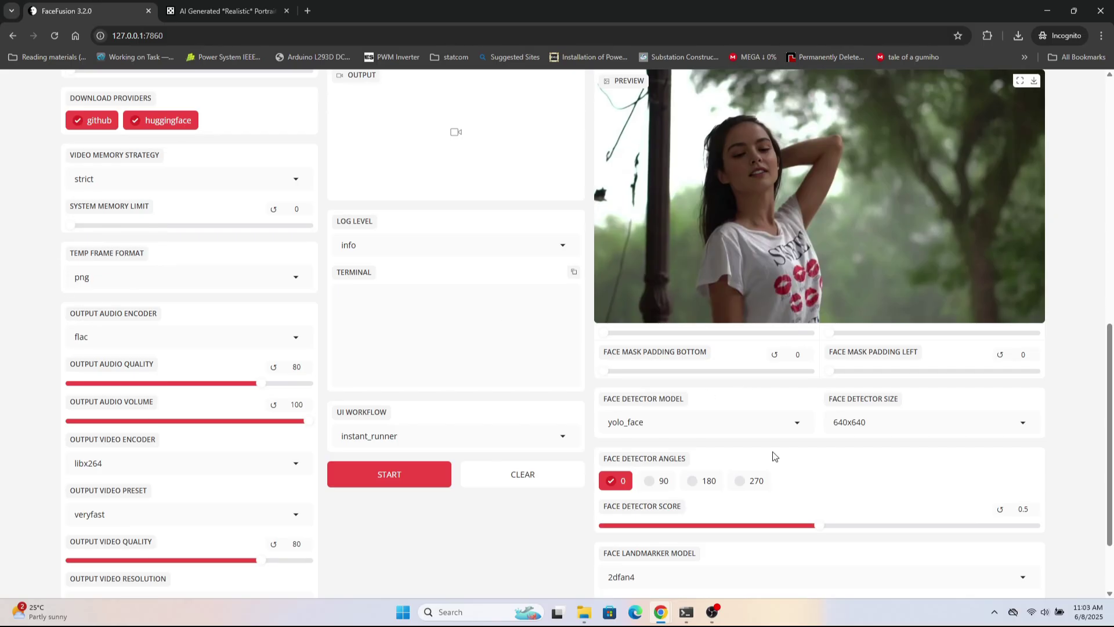
scroll(725, 400, "down", 2)
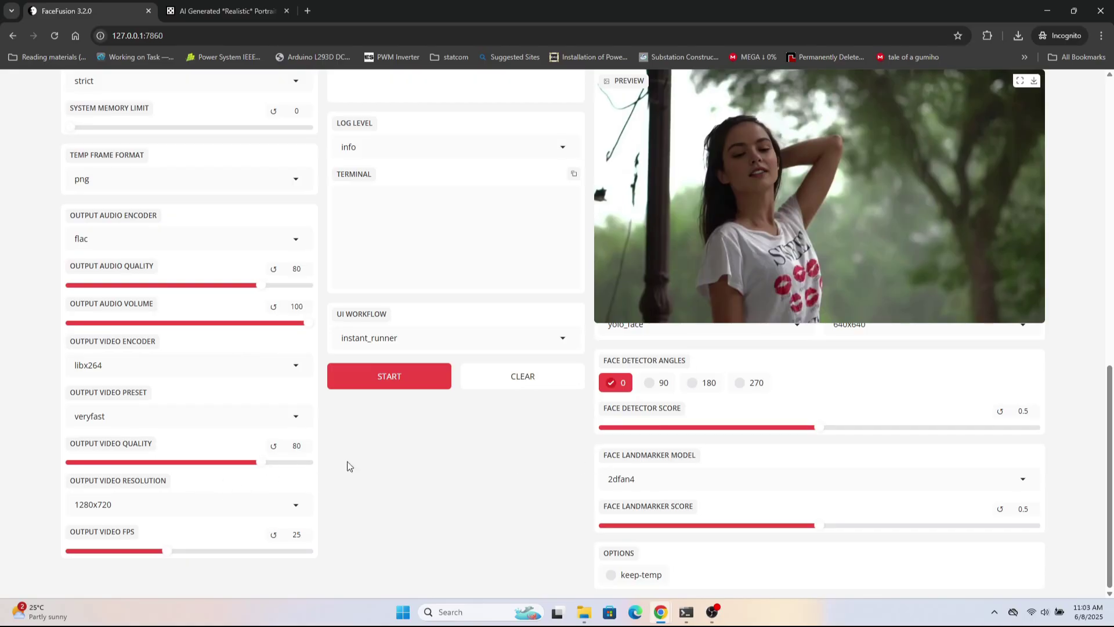
scroll(759, 475, "up", 12)
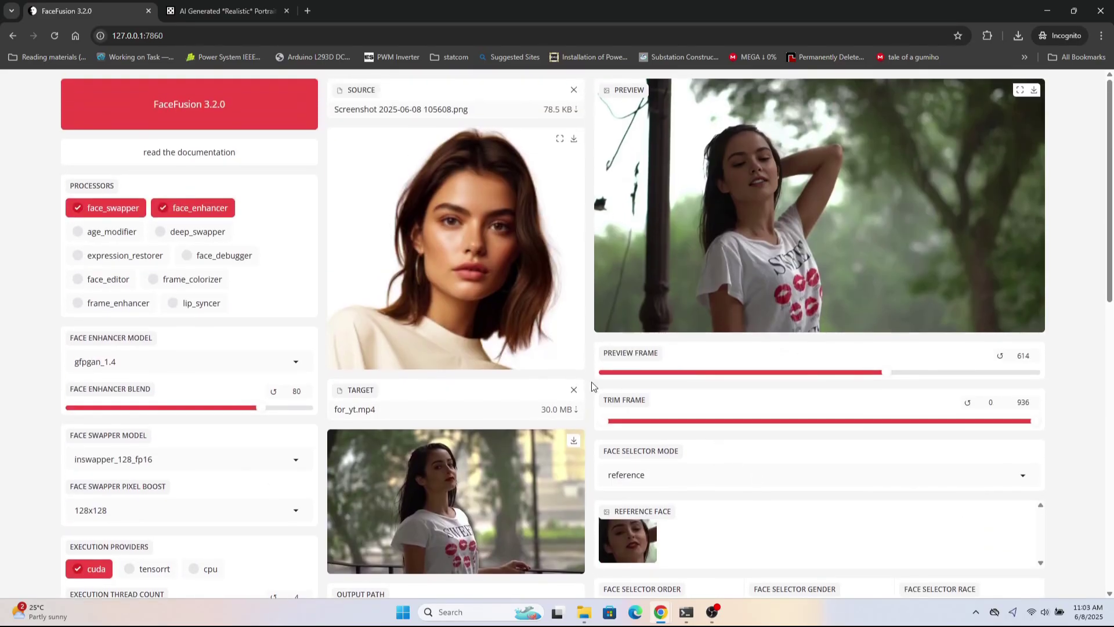
scroll(400, 398, "down", 3)
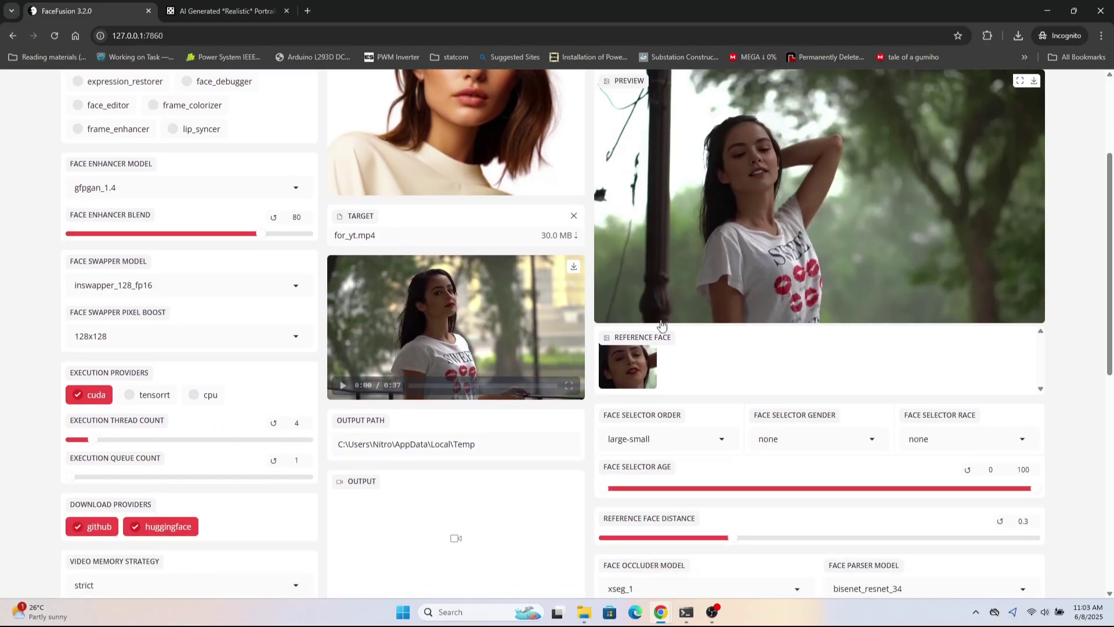
scroll(825, 384, "up", 3)
- Preview the swap at frames 694 and 851, and start processing the target video with the instant_runner workflow
left_click(924, 373)
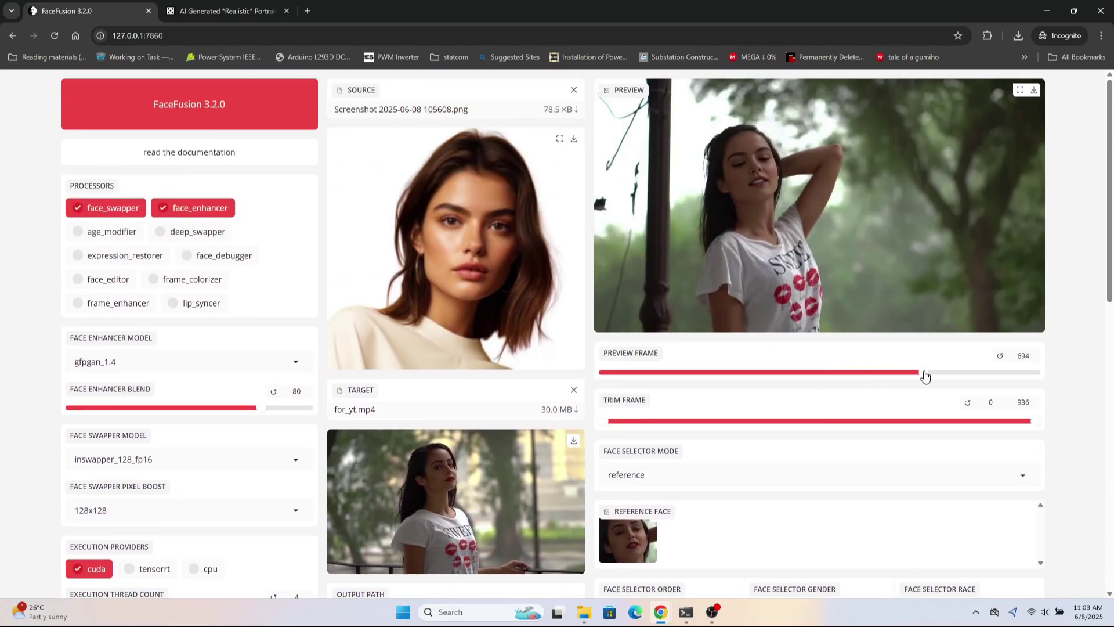
left_click(993, 375)
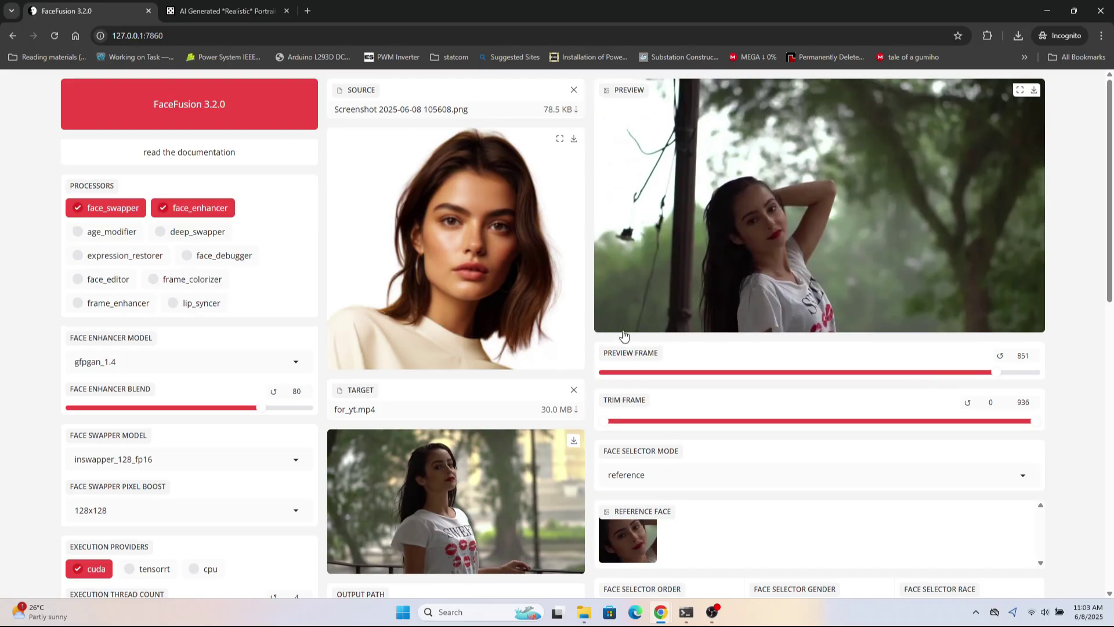
scroll(621, 331, "down", 9)
left_click(388, 474)
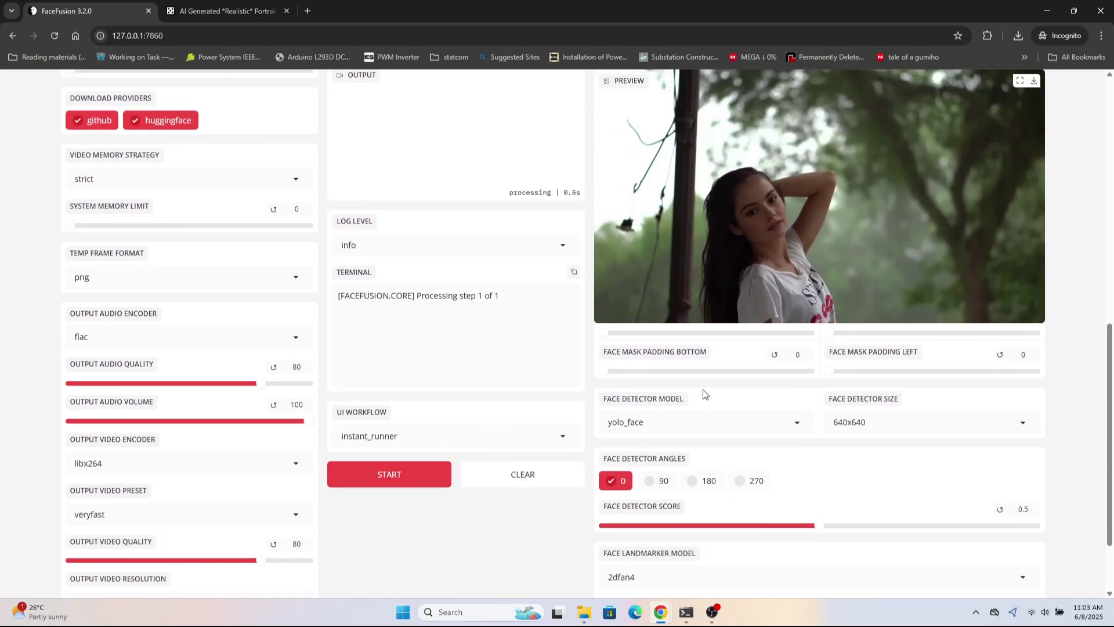
scroll(541, 393, "up", 10)
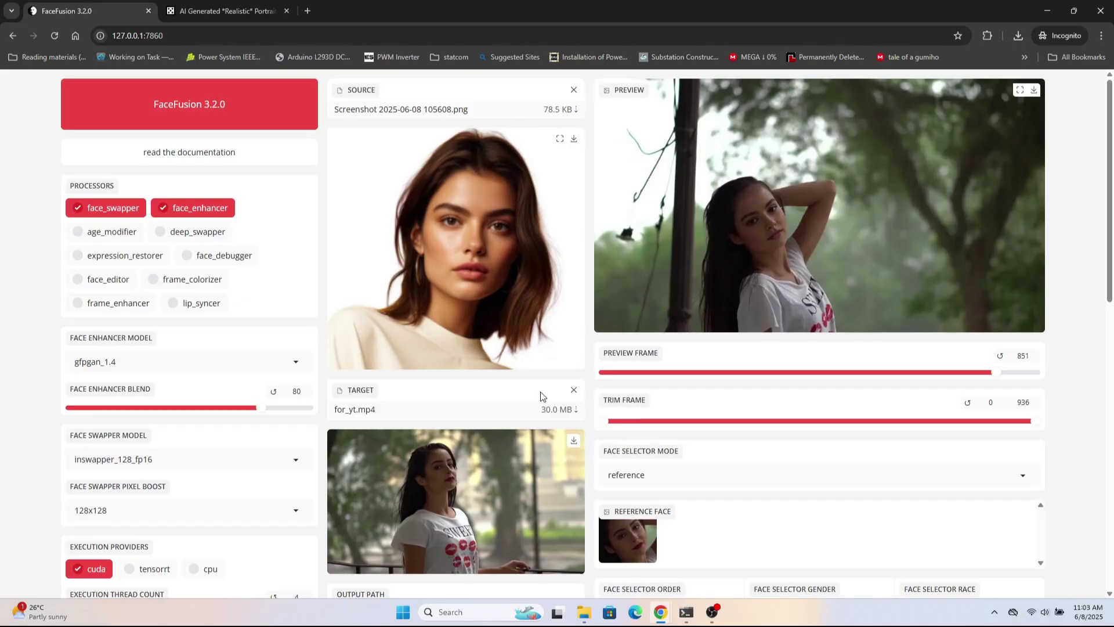
- Switch to Anaconda Prompt and monitor the analysing, frame extraction and face swapper progress of the video job
left_click(686, 612)
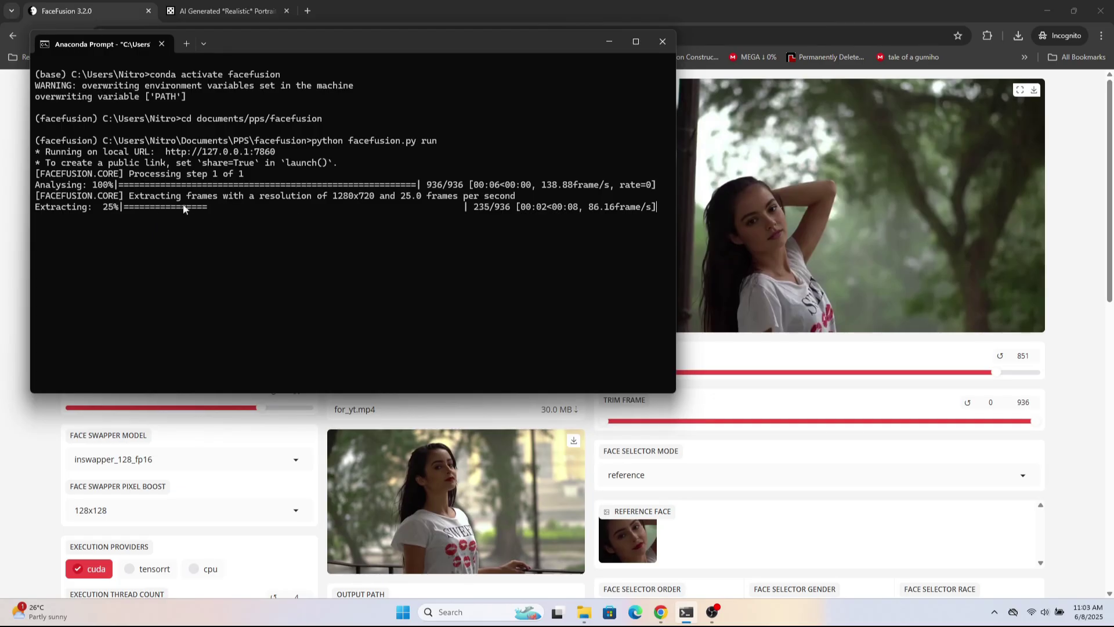
left_click_drag(292, 44, 425, 136)
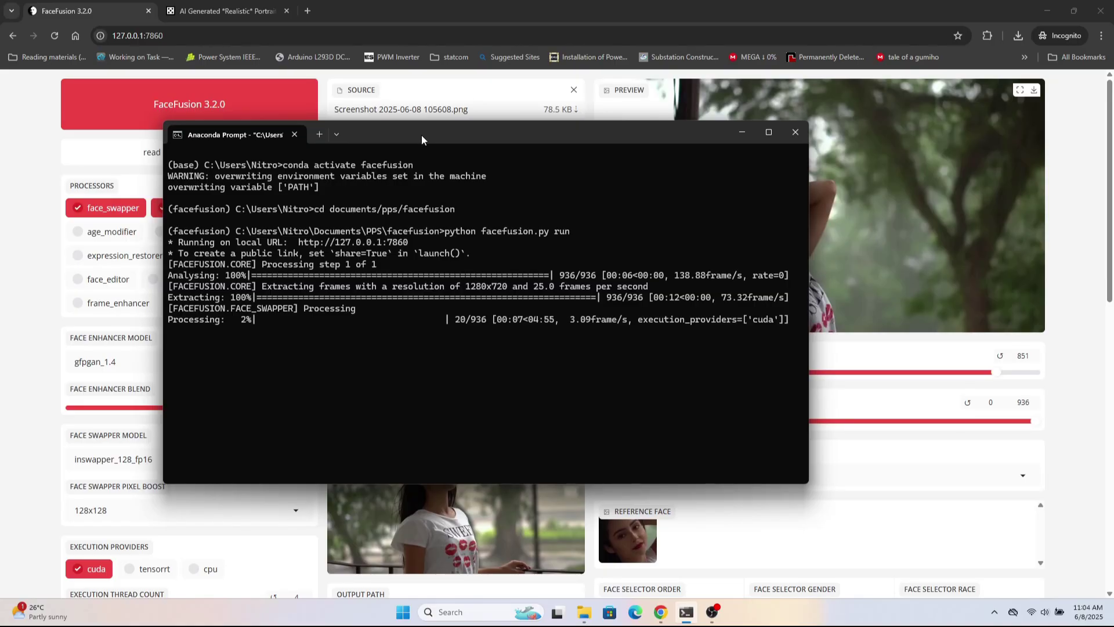
left_click_drag(420, 135, 504, 177)
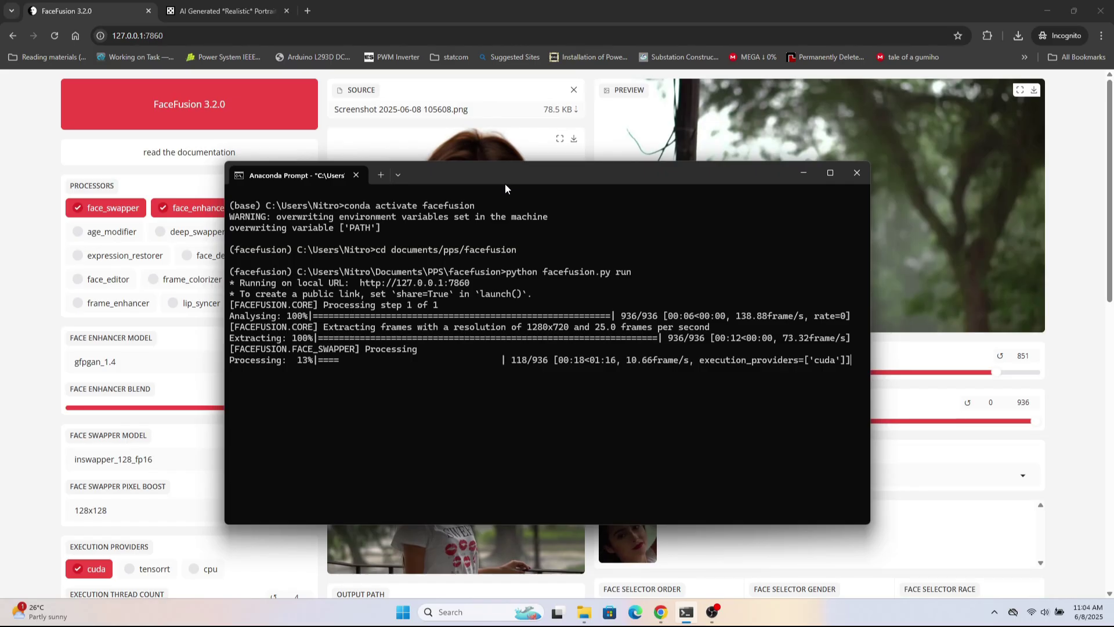
left_click_drag(505, 183, 609, 187)
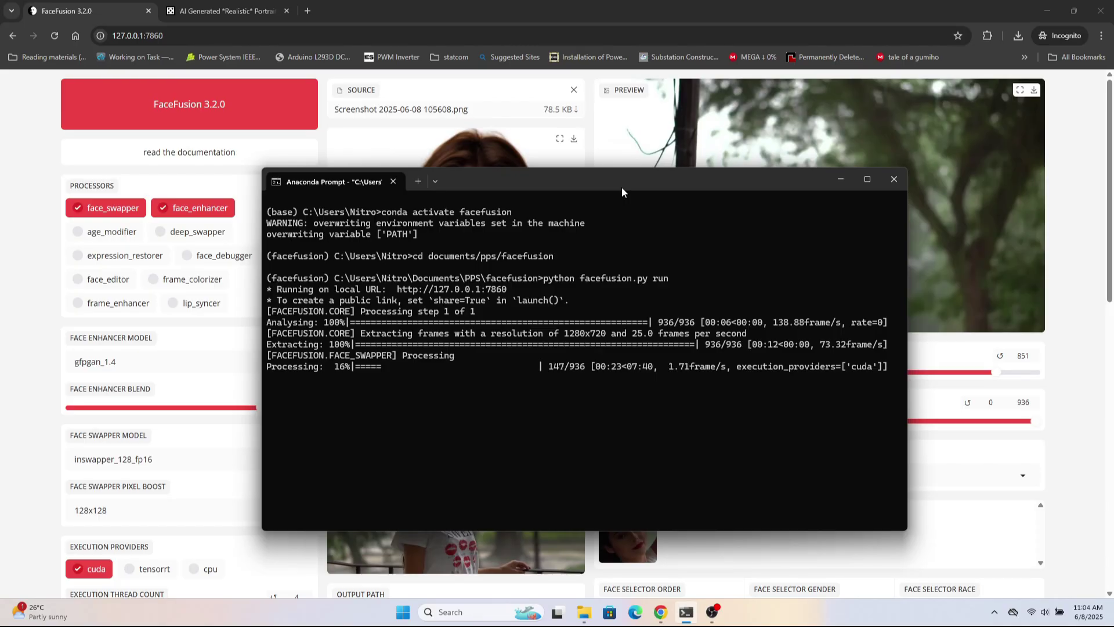
left_click_drag(621, 187, 661, 178)
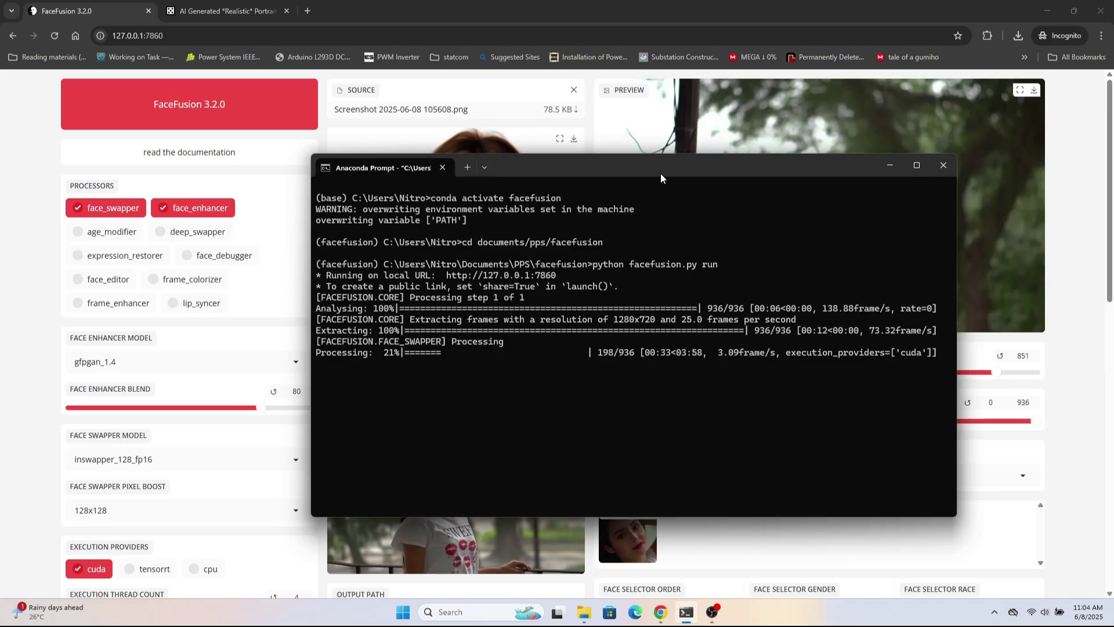
left_click_drag(660, 174, 592, 195)
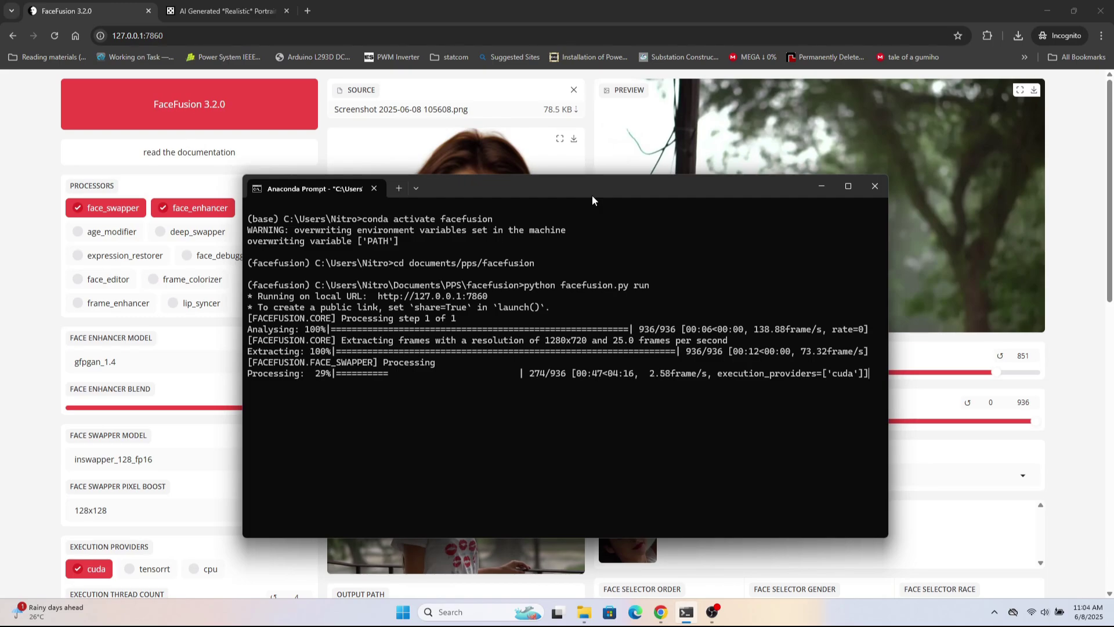
left_click_drag(556, 186, 622, 168)
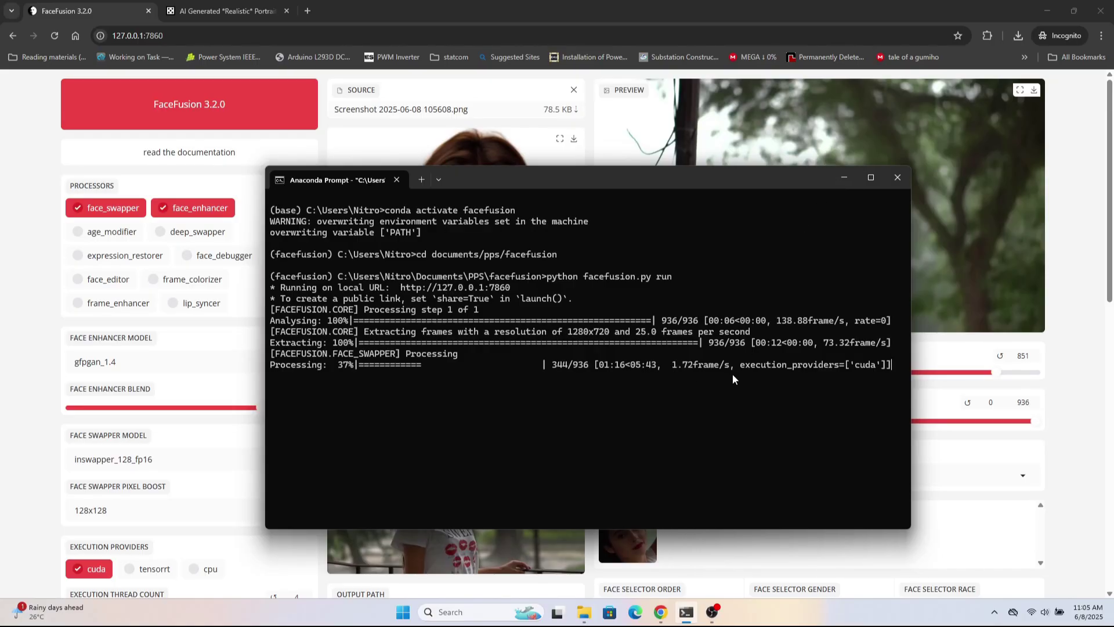
left_click_drag(630, 189, 613, 184)
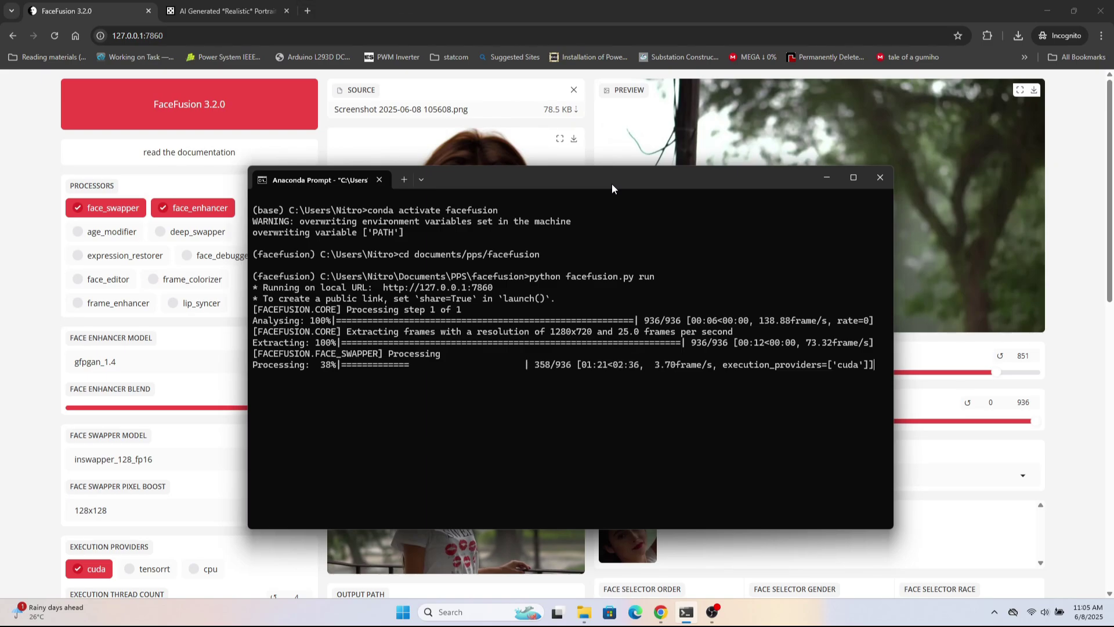
- Return to FaceFusion to preview the swap at frame 754, and recheck the processing progress in Anaconda Prompt
left_click(790, 5)
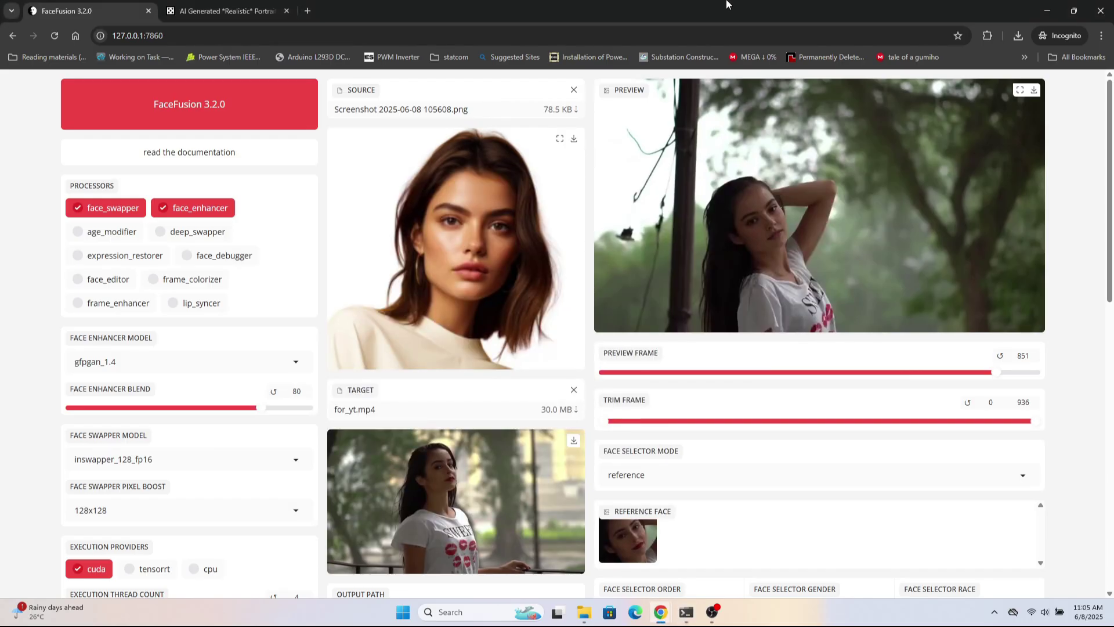
left_click(947, 372)
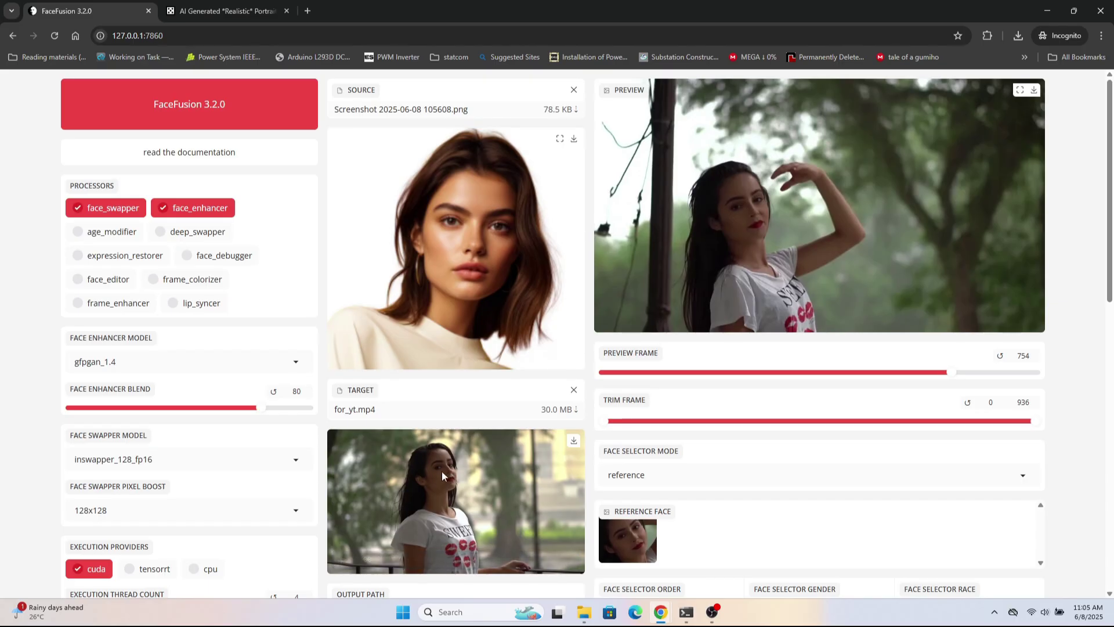
left_click(685, 620)
left_click_drag(586, 183, 593, 230)
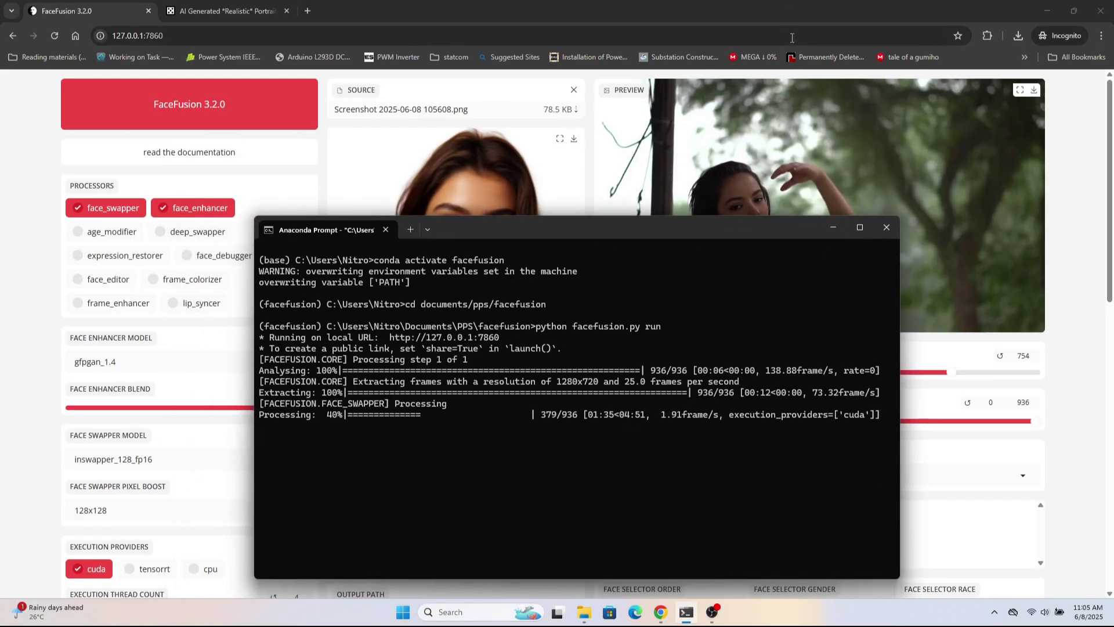
left_click(809, 142)
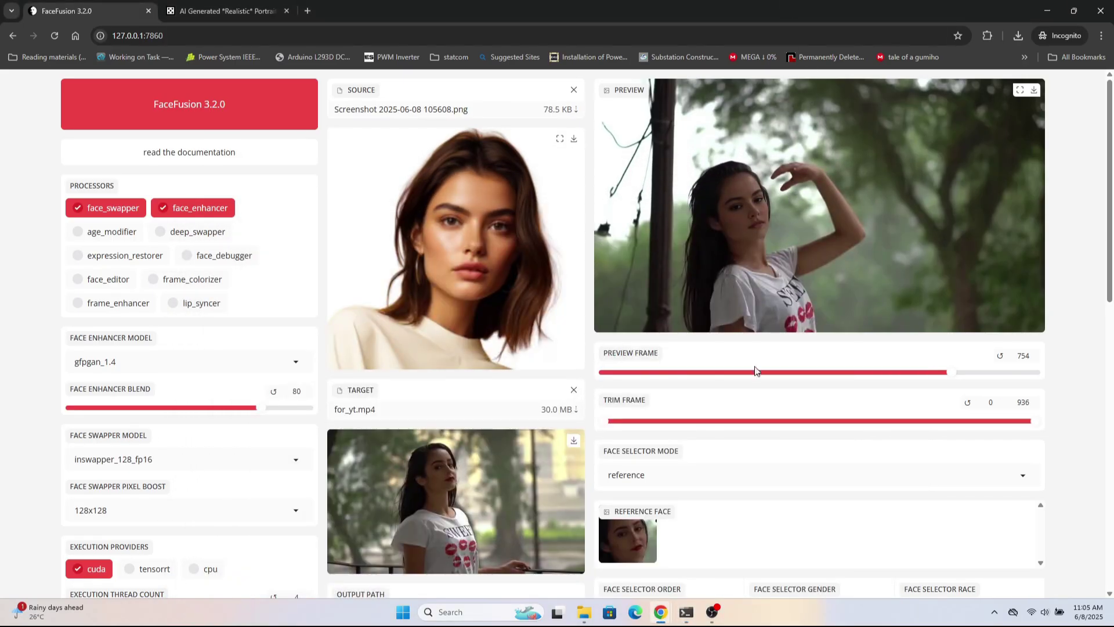
- Check the face swapper progress in Anaconda Prompt once more and minimize its window
left_click(686, 612)
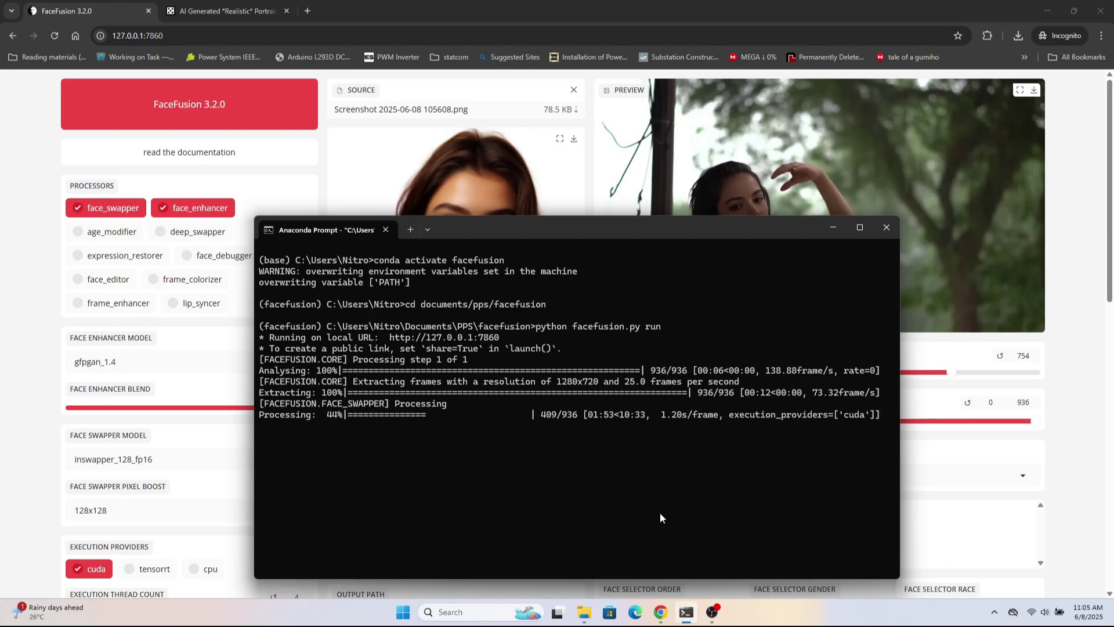
left_click_drag(546, 231, 534, 222)
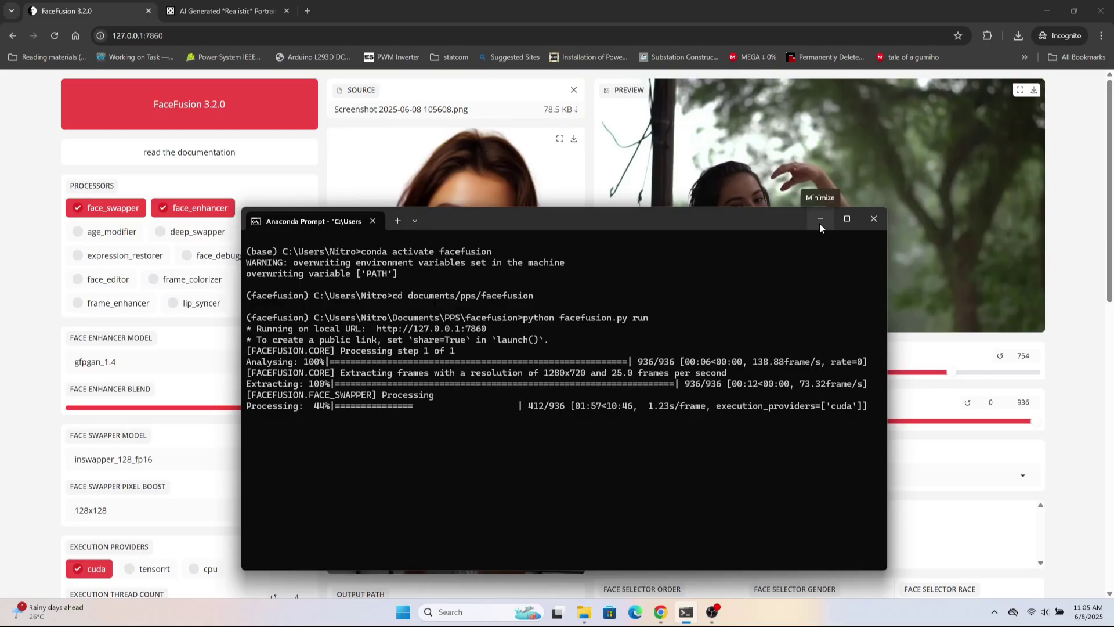
left_click(819, 219)
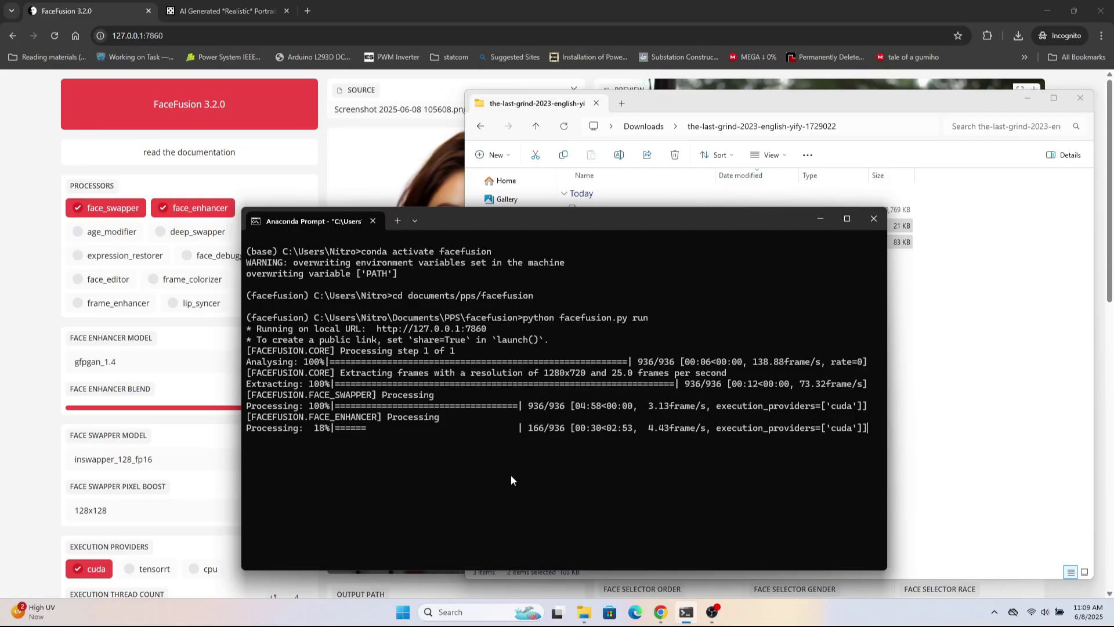
- Follow the face enhancer progress in Anaconda Prompt, glancing back at the FaceFusion page in between
left_click_drag(590, 222, 629, 163)
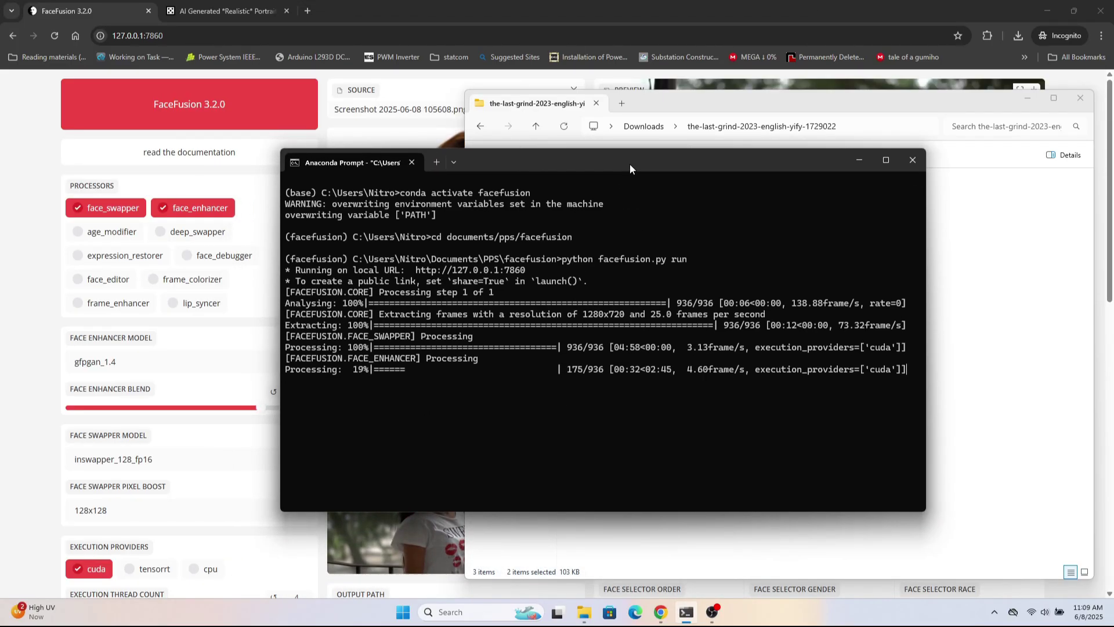
left_click(699, 4)
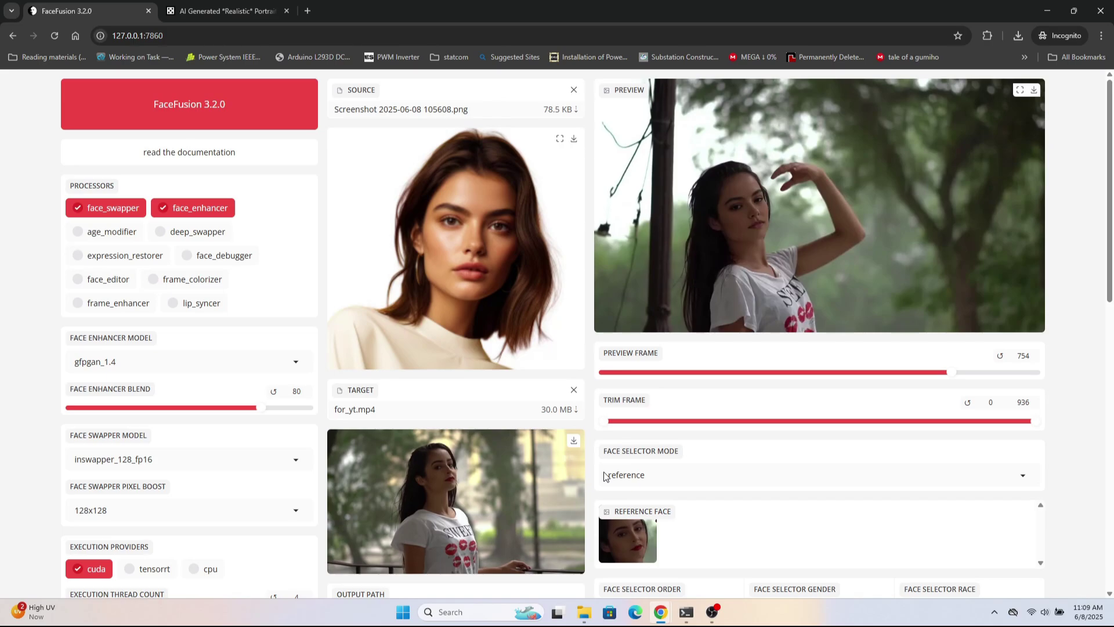
left_click(688, 621)
left_click_drag(671, 166, 668, 138)
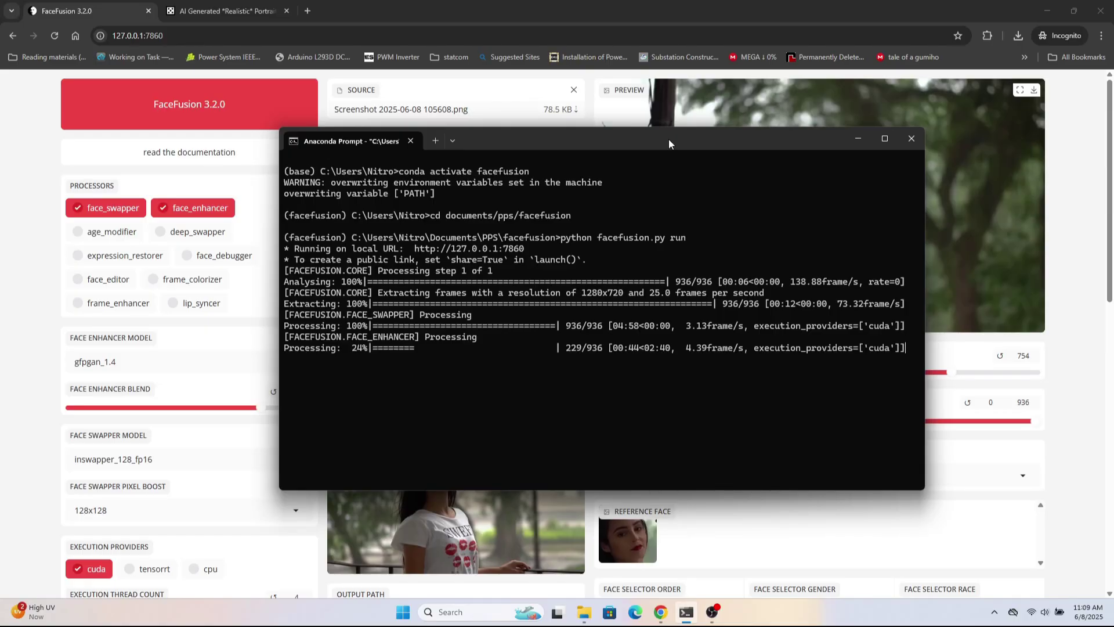
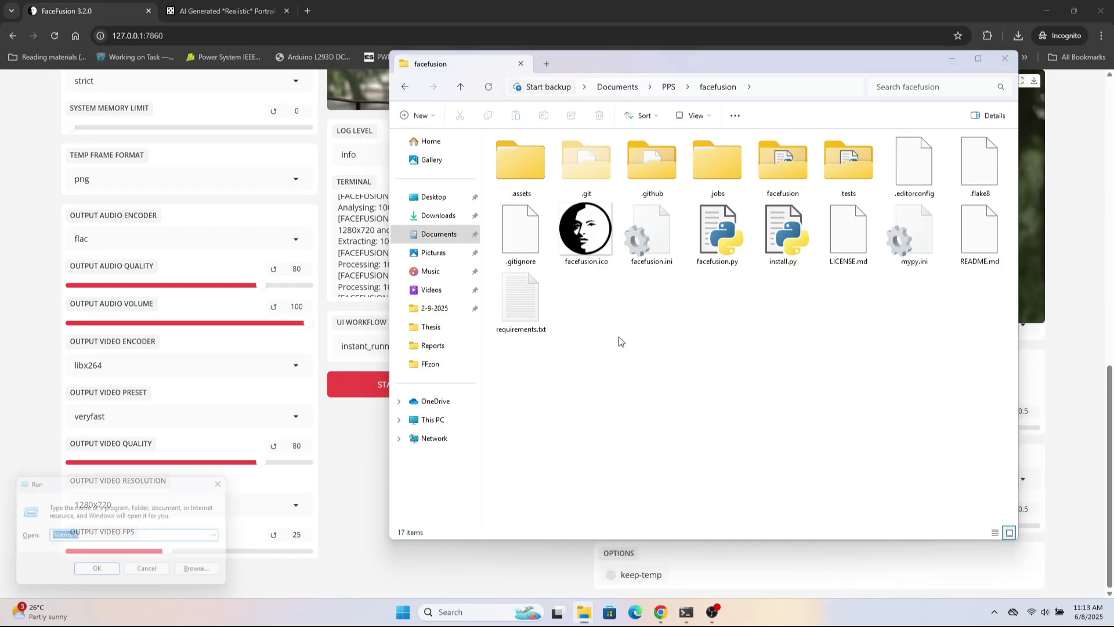
- Open the Windows Temp folder, look inside its facefusion subfolder for the output, and return to Temp
key("Return")
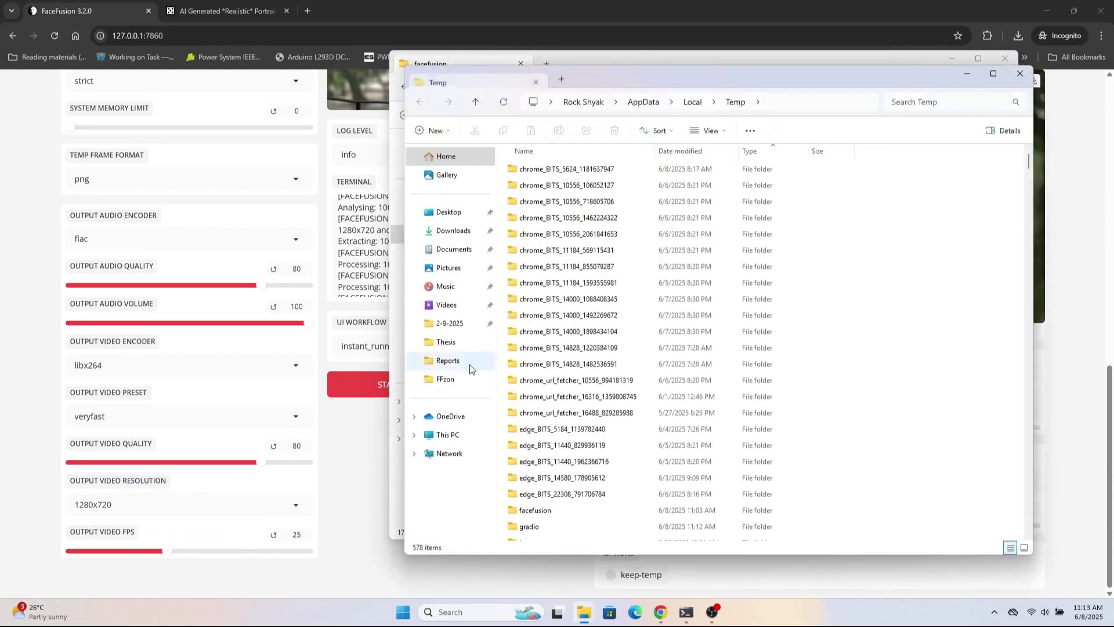
scroll(531, 325, "down", 2)
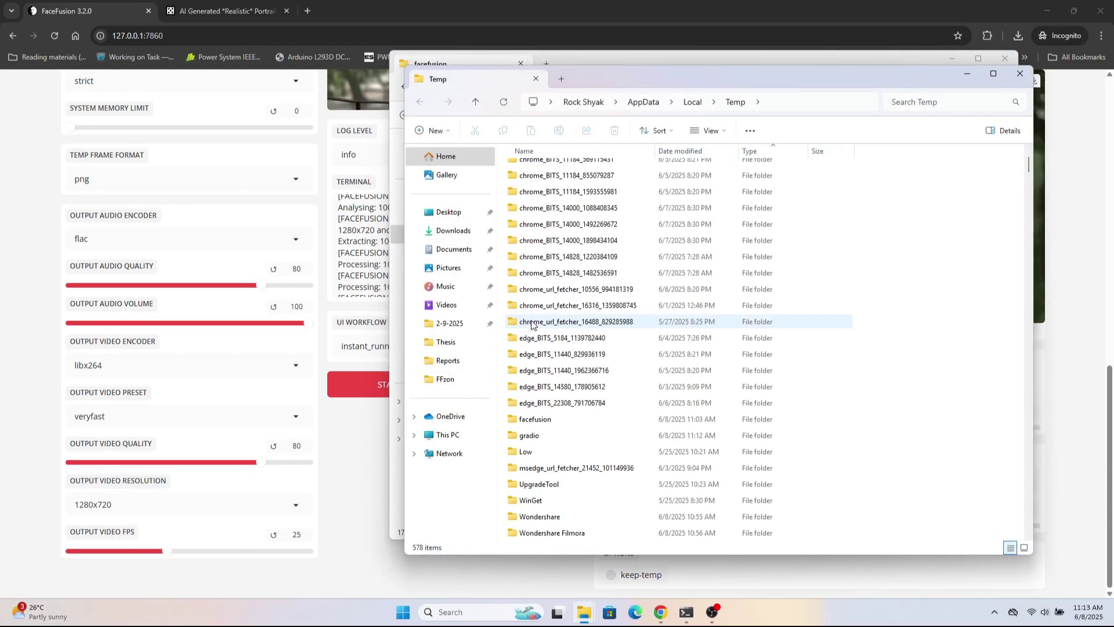
double_click(549, 422)
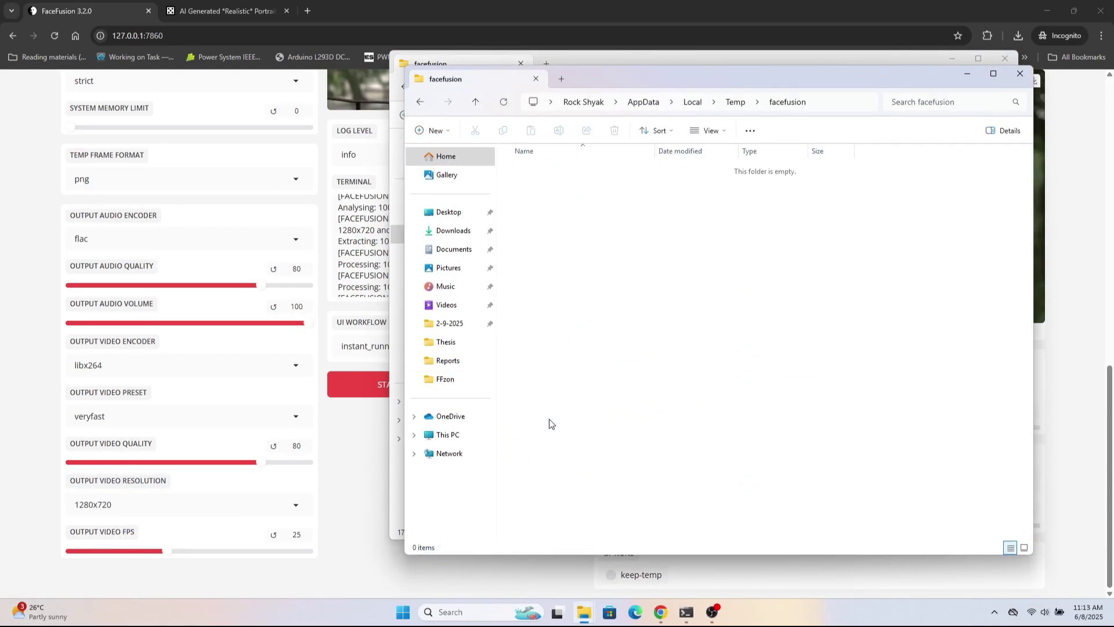
left_click(474, 103)
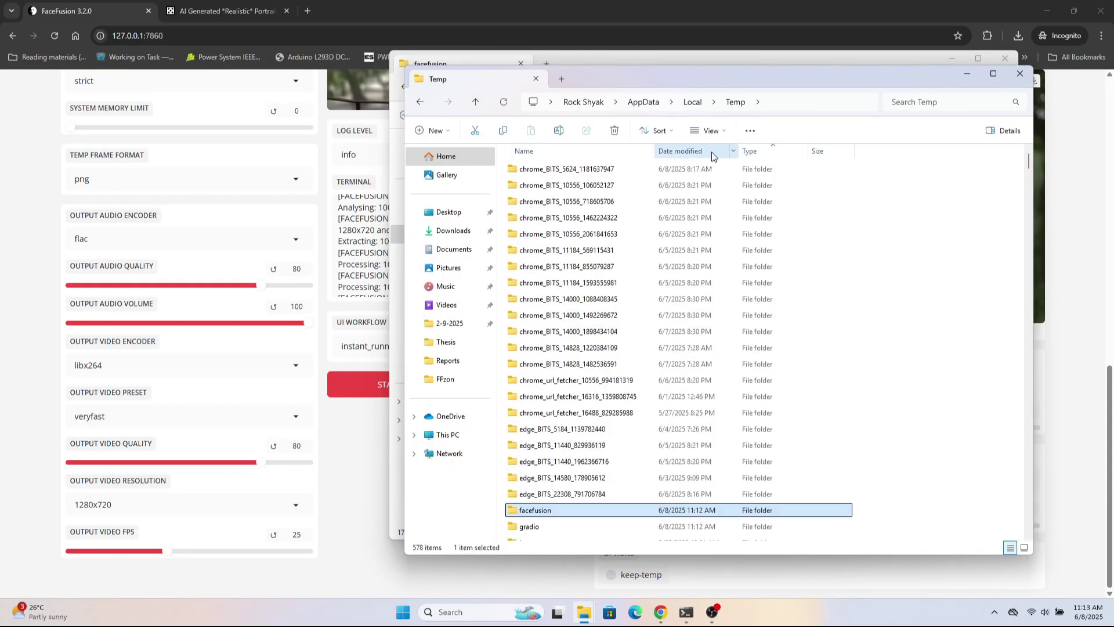
- Sort the Temp folder by size and look through the files for the output video
left_click(818, 151)
scroll(659, 205, "up", 5)
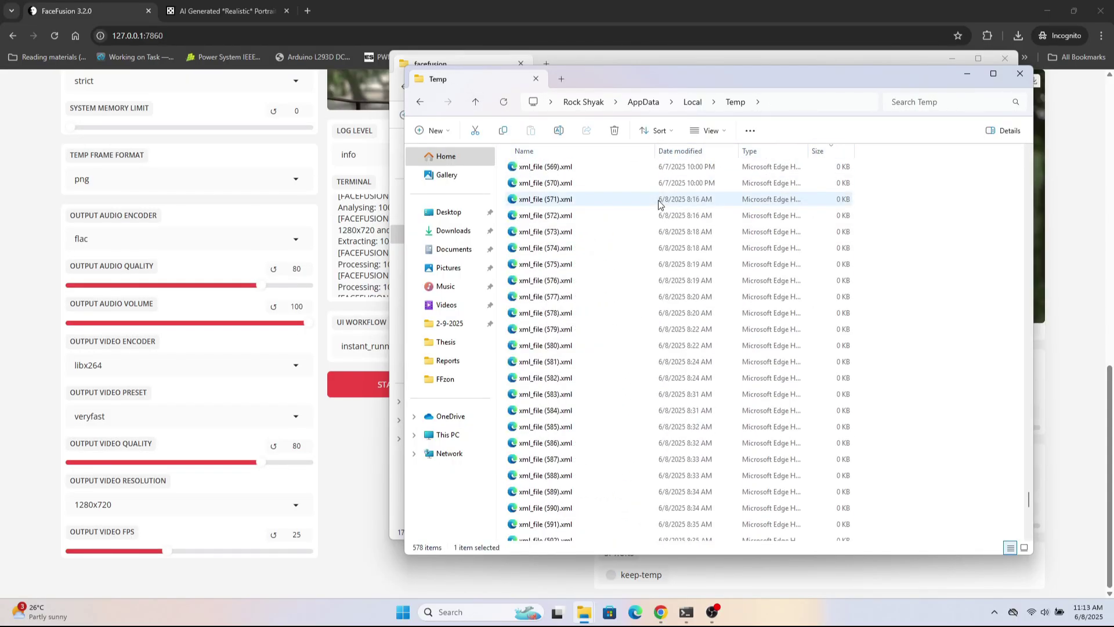
left_click(840, 152)
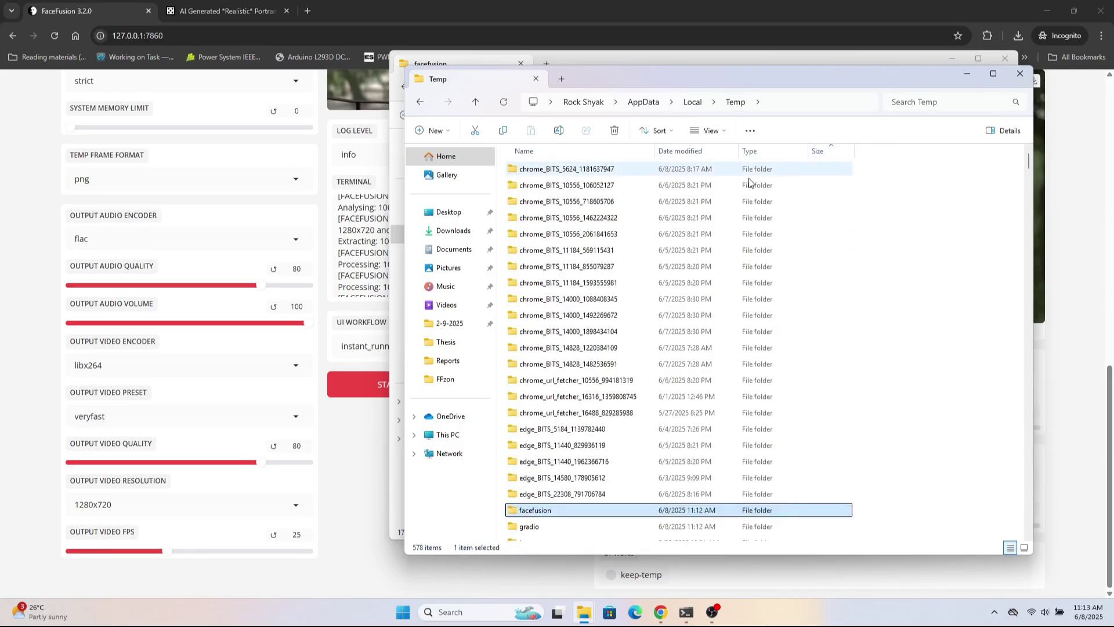
scroll(717, 189, "down", 10)
scroll(683, 193, "down", 10)
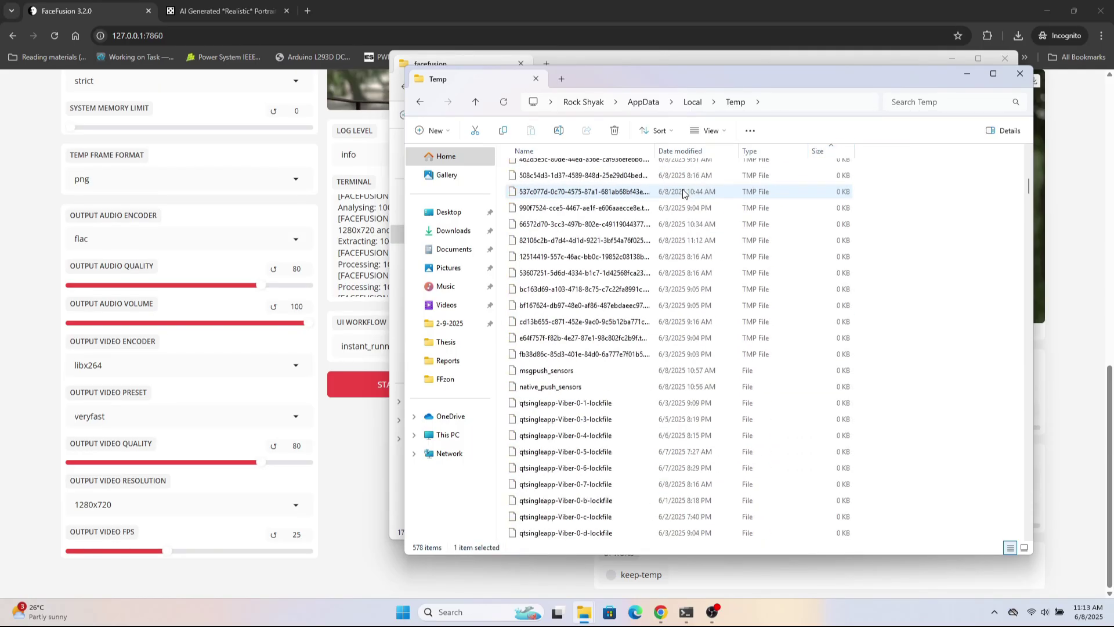
- Switch to FaceFusion to check the output path and output video, and return to the Temp folder window
key("alt+Tab")
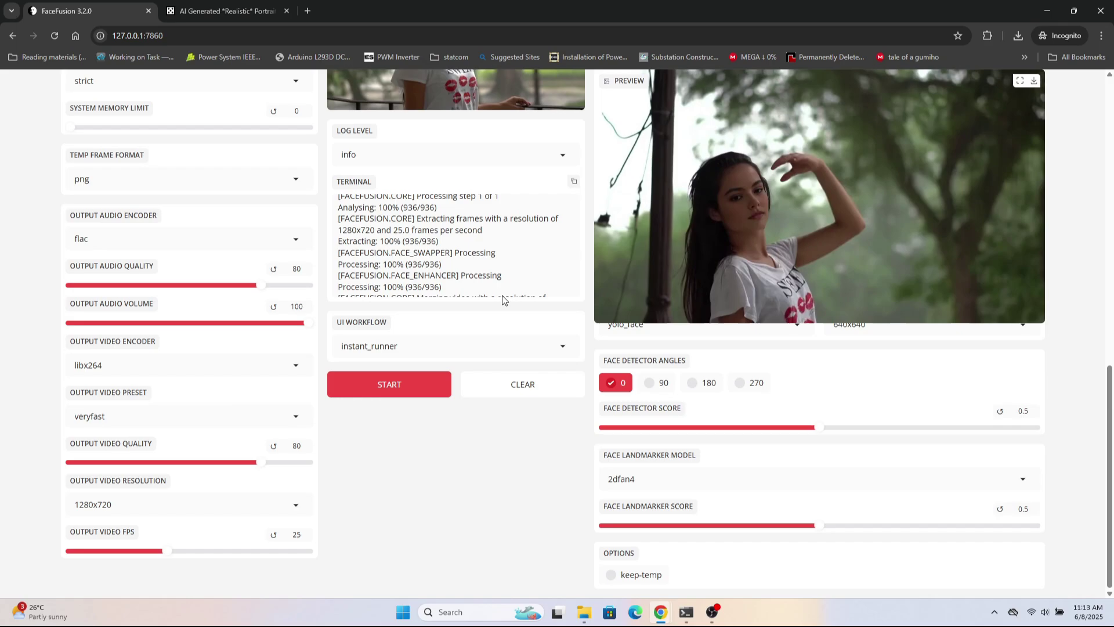
scroll(502, 299, "up", 5)
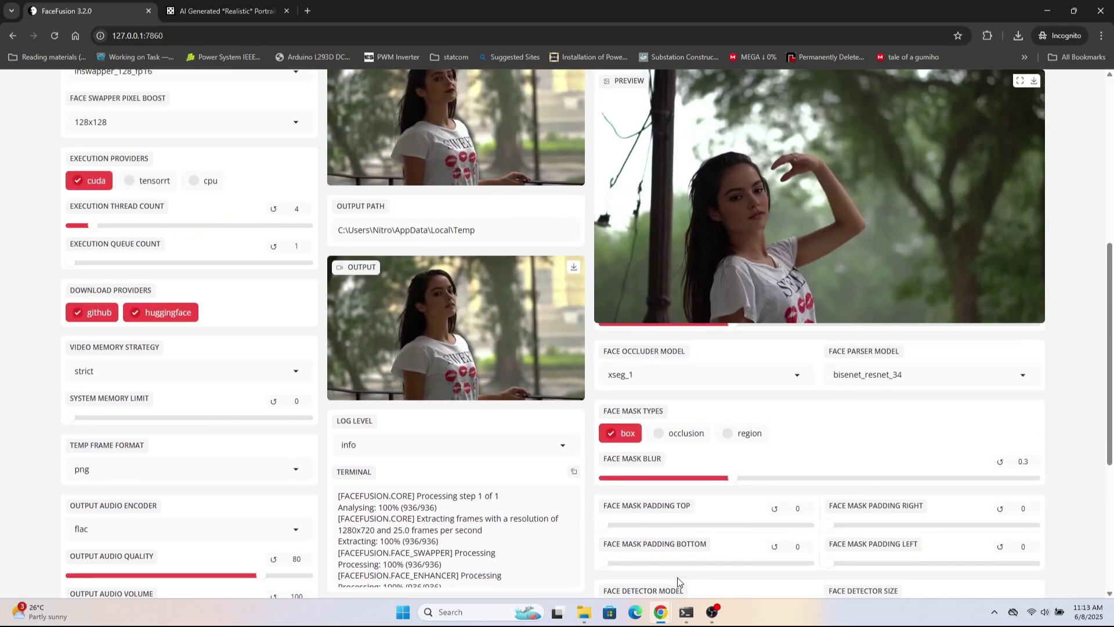
mouse_move(597, 613)
left_click(659, 557)
scroll(673, 371, "up", 5)
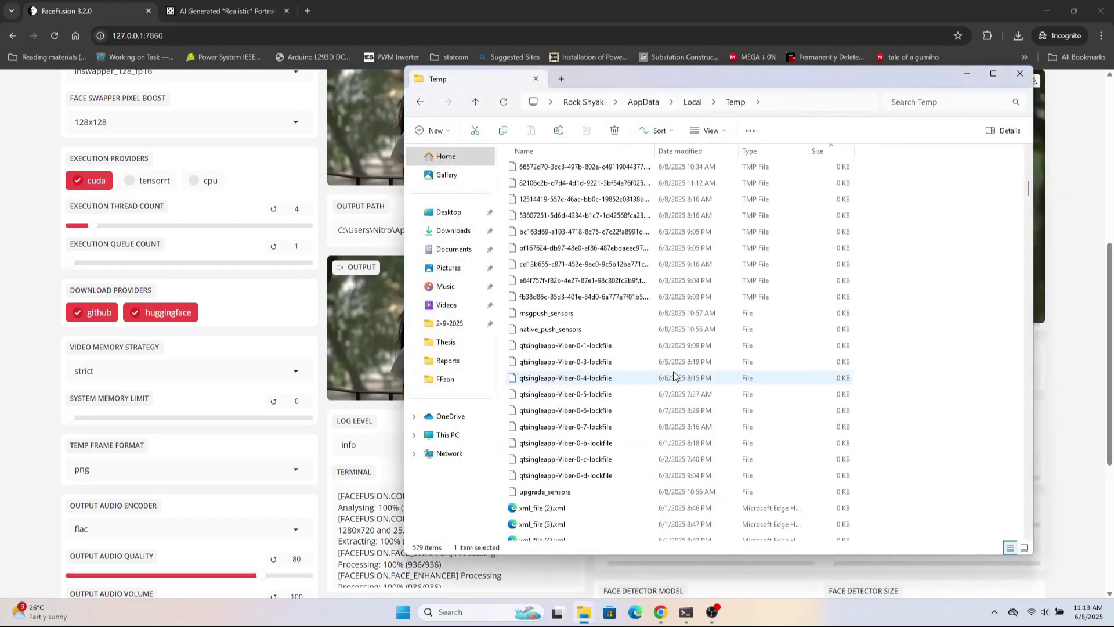
- Sort the Temp folder by type and search the list for the output MP4 file
type("f")
scroll(673, 371, "up", 7)
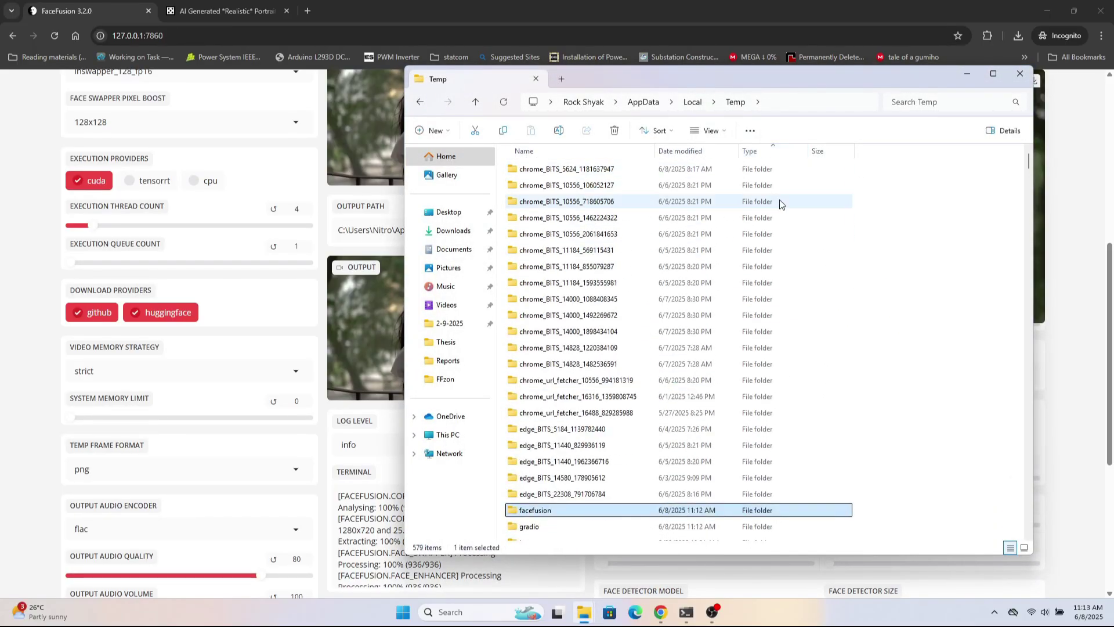
scroll(764, 261, "down", 4)
scroll(765, 261, "down", 15)
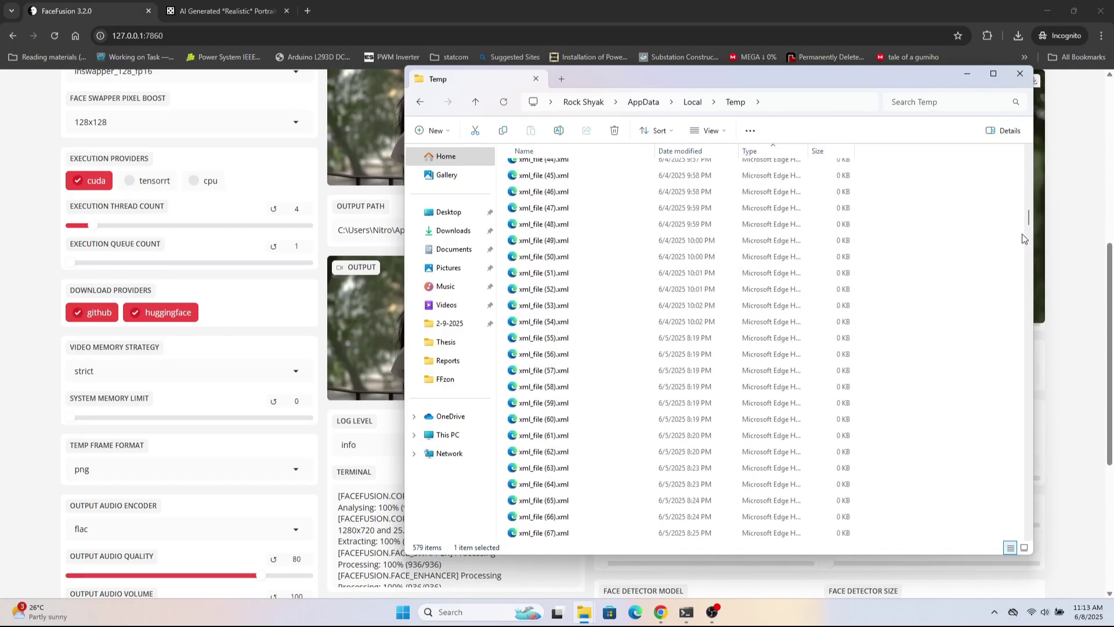
left_click_drag(1028, 210, 1028, 495)
- Open 3c8a6f34.mp4 in Media Player, dismiss the audio codec notice, and watch the face-swapped video
left_click(568, 443)
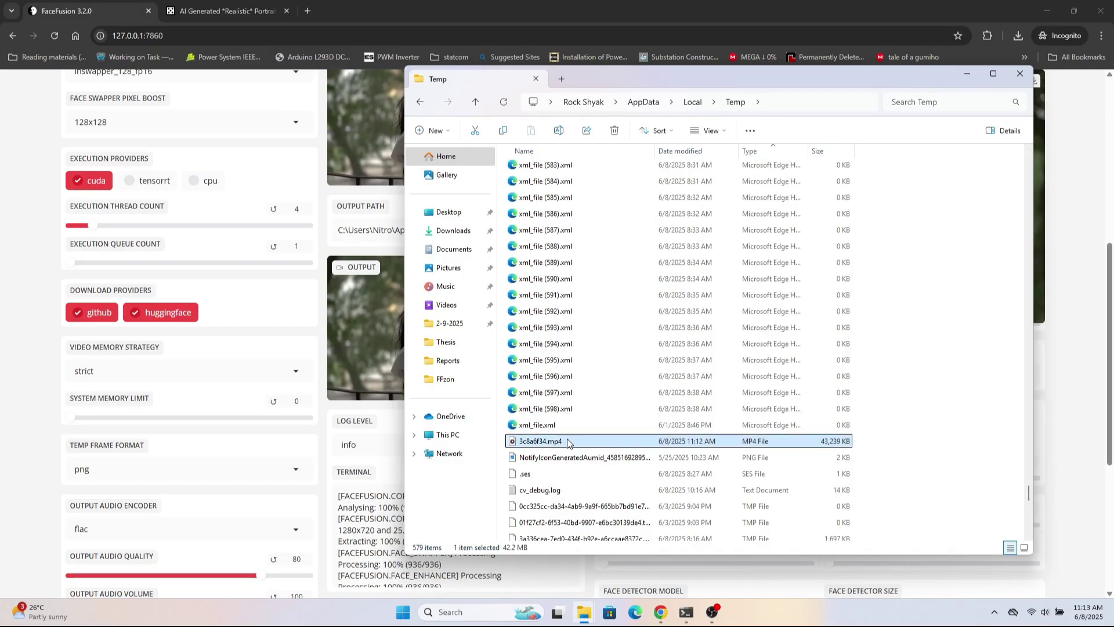
double_click(563, 442)
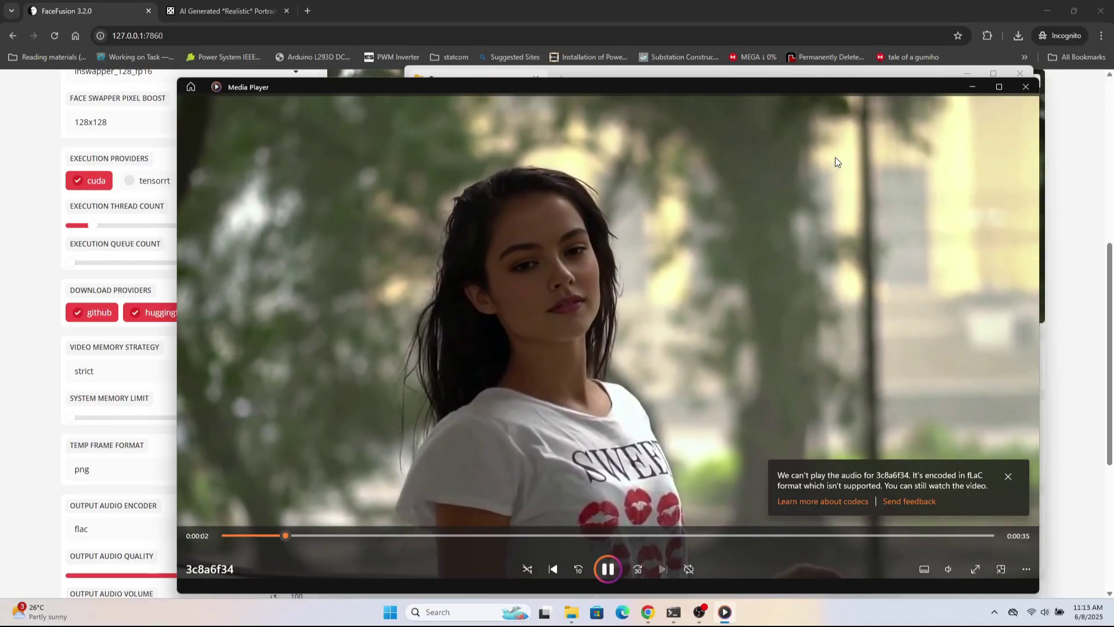
left_click(1008, 476)
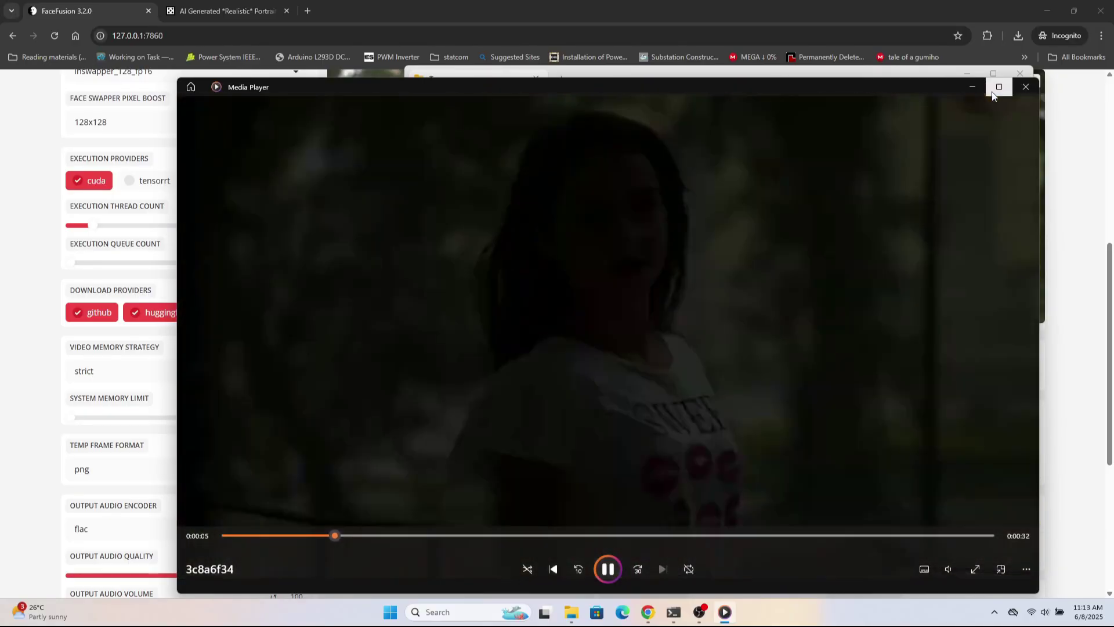
mouse_move(995, 95)
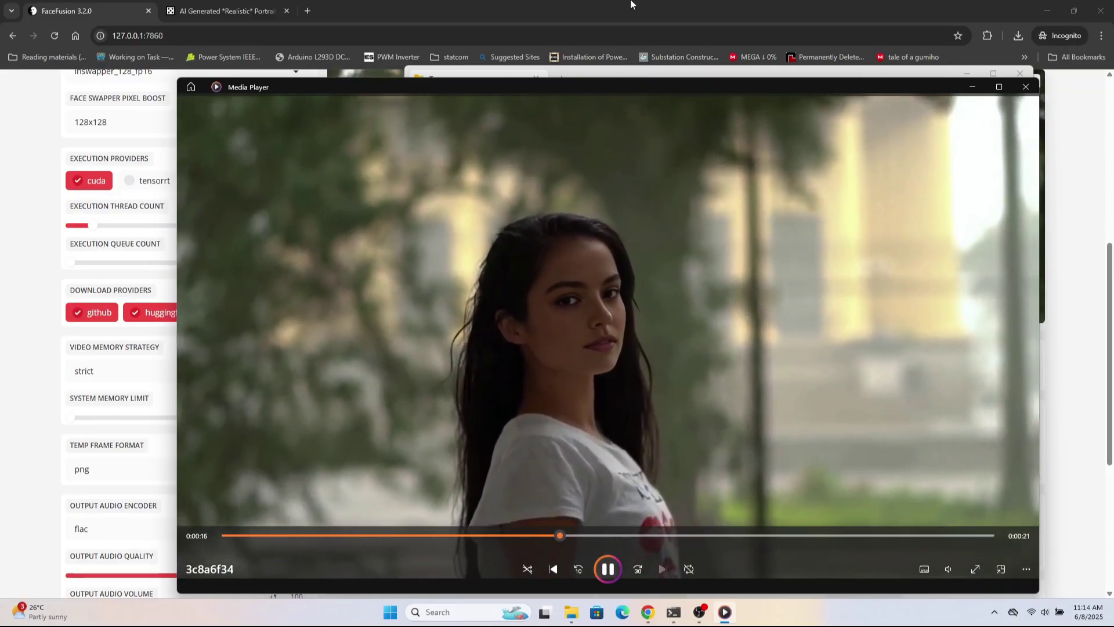
- Switch to FaceFusion and look over the output video, terminal log, and face detector and mask settings
left_click(629, 4)
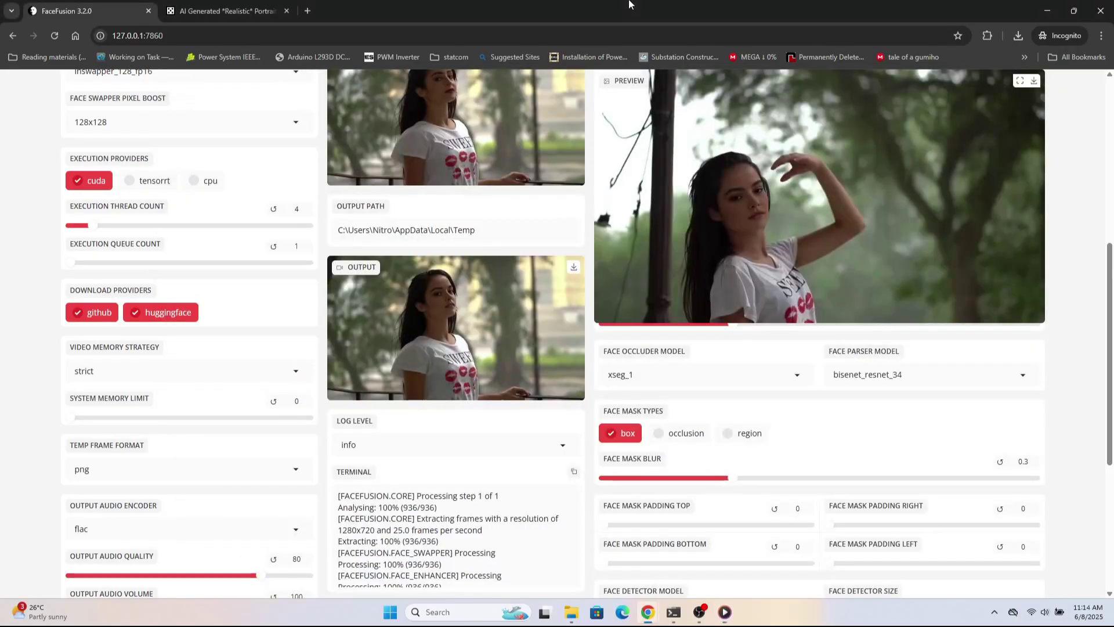
scroll(755, 437, "down", 5)
scroll(781, 461, "up", 2)
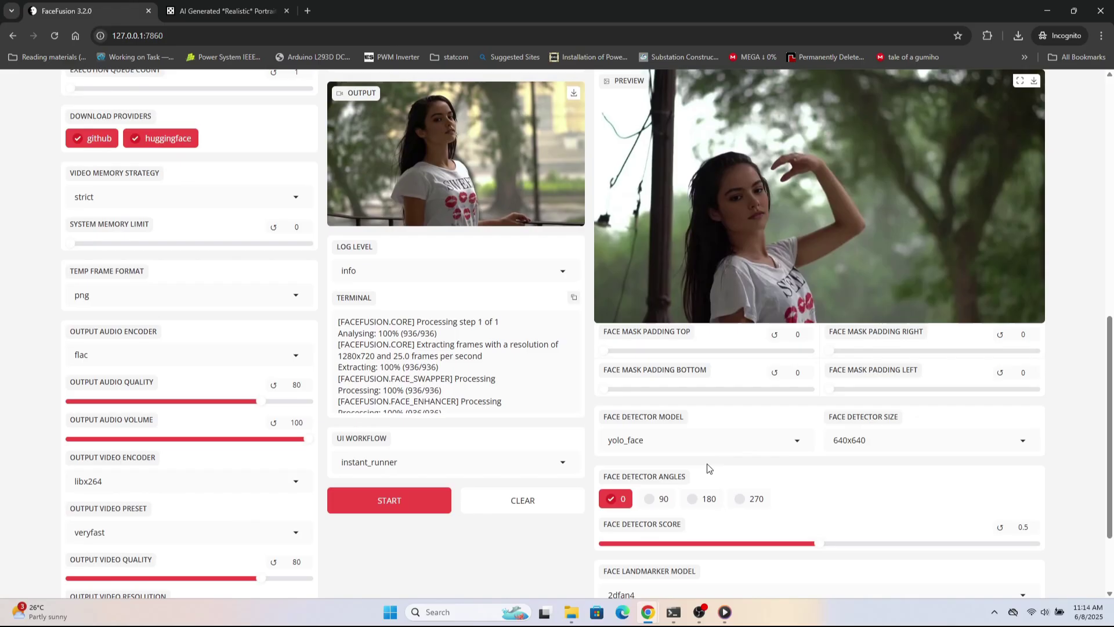
scroll(795, 463, "up", 4)
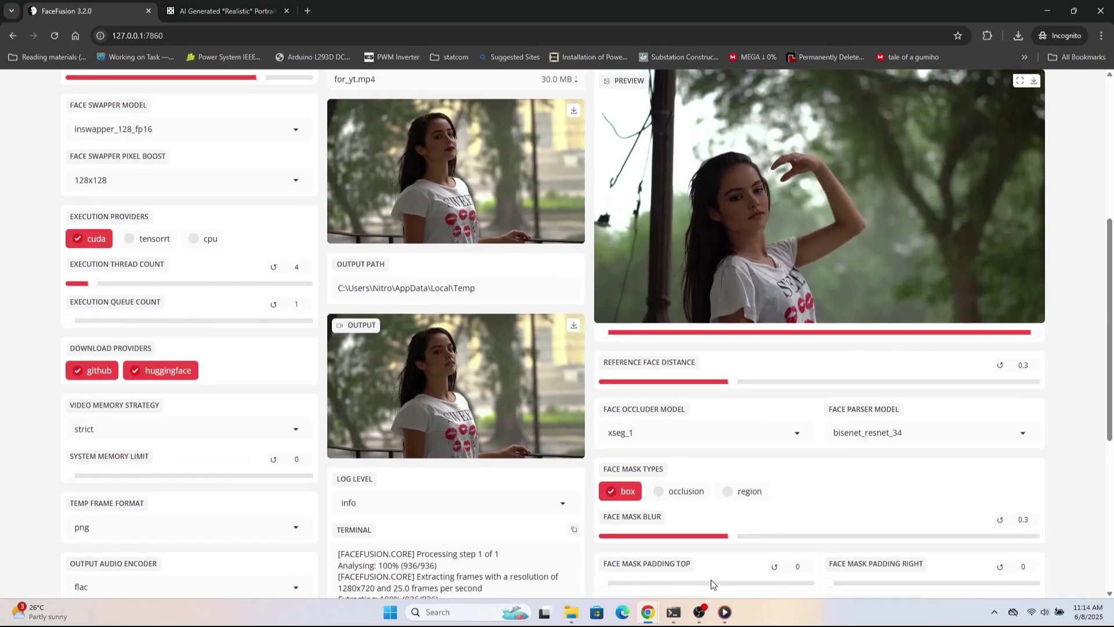
- Return to 3c8a6f34 in Media Player, scrub back and forth to inspect the swapped face, and close the player
left_click(724, 612)
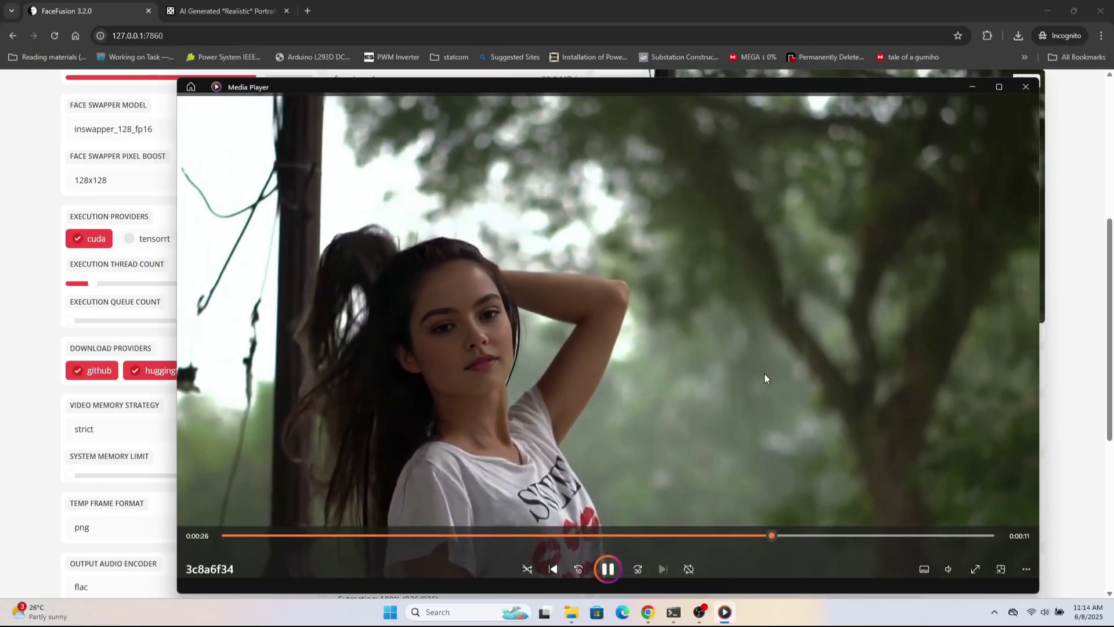
left_click_drag(817, 534, 949, 534)
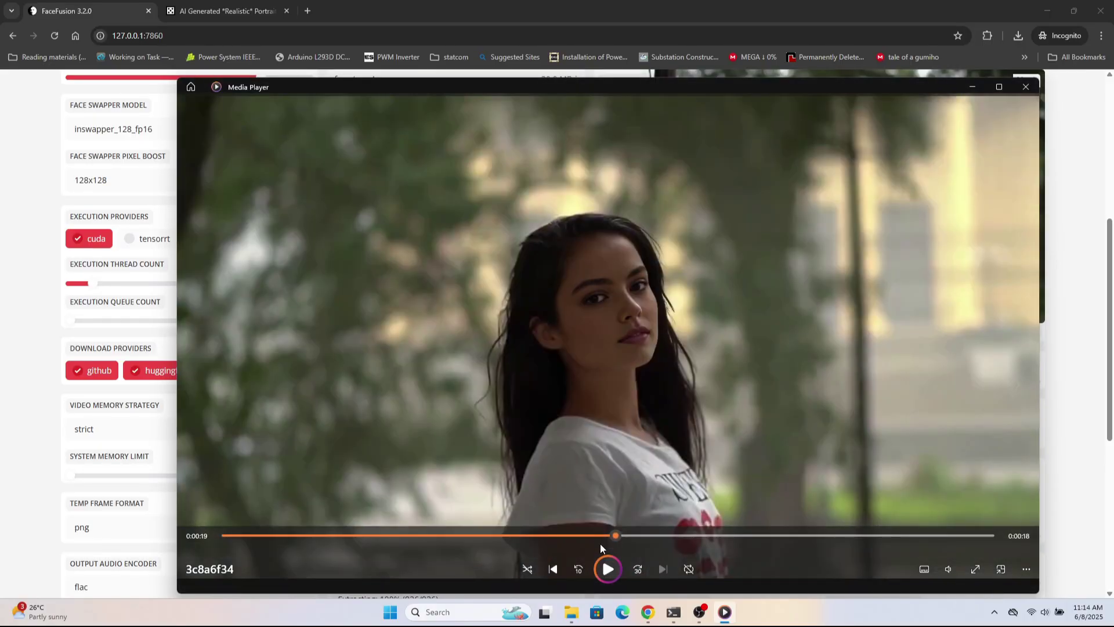
left_click_drag(596, 536, 439, 538)
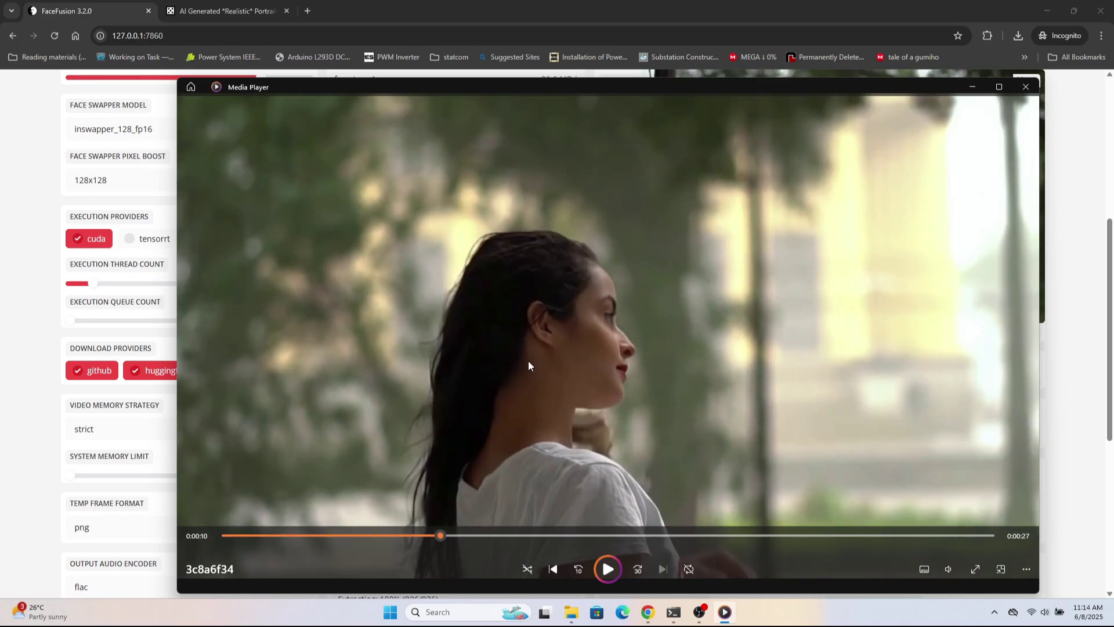
left_click_drag(422, 538, 546, 532)
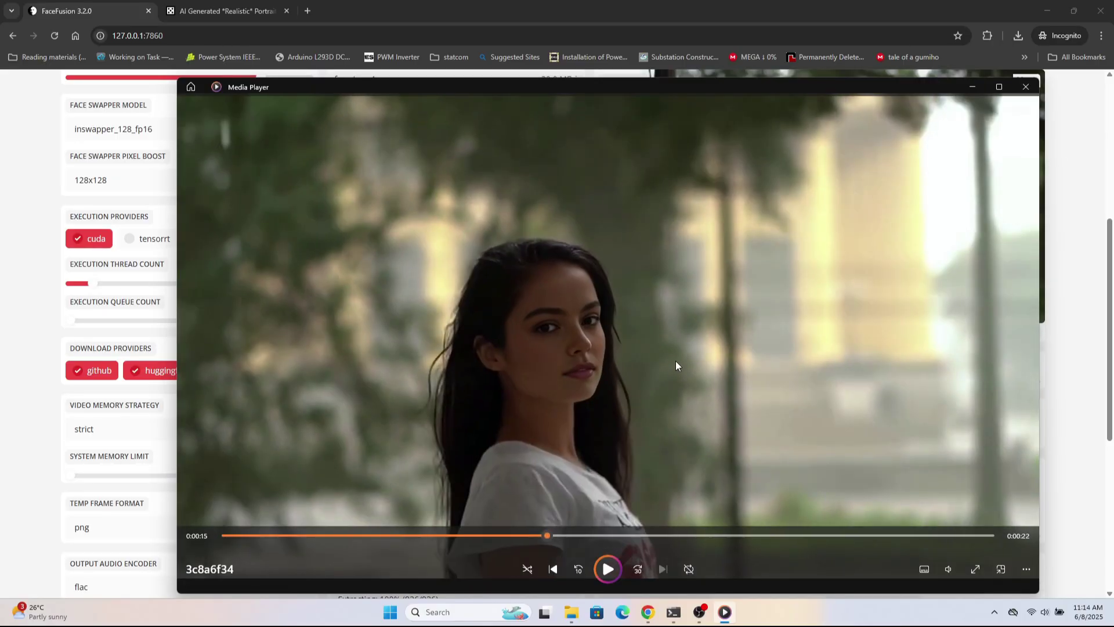
left_click(1022, 90)
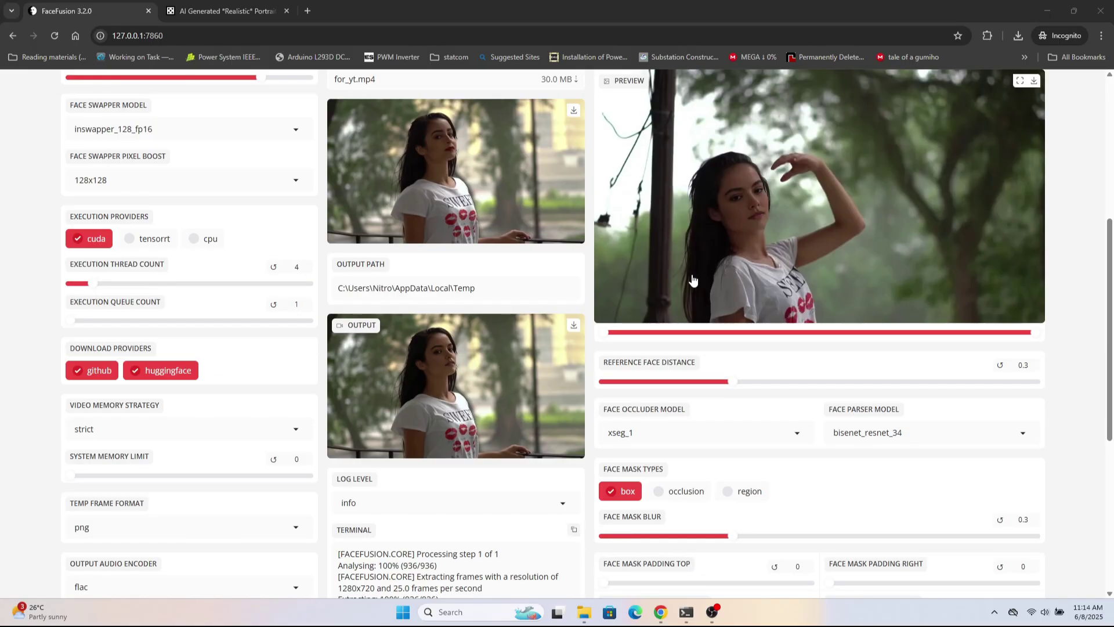
scroll(693, 280, "up", 5)
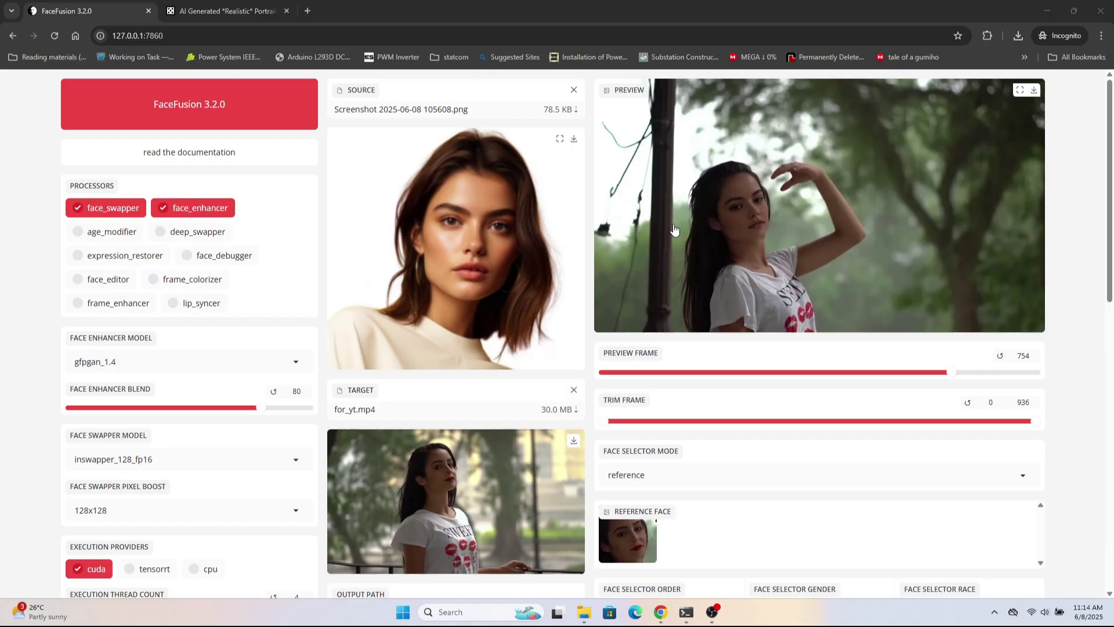